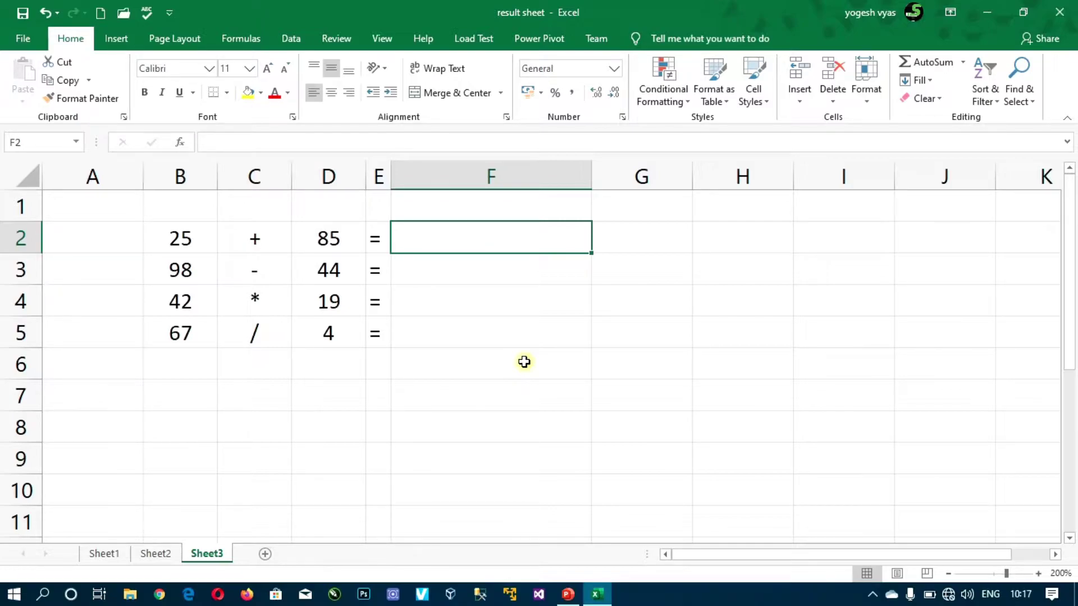
Review the four operators (+, -, *, /) in column C, C2 through C5.
{"action": "left_click", "coordinate": [276, 243]}
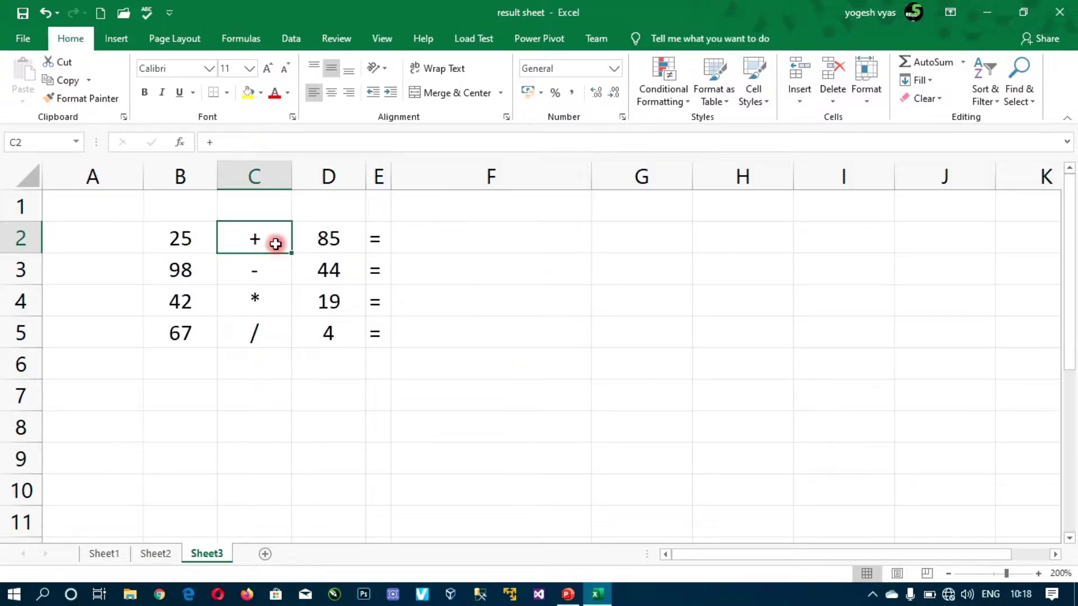
{"action": "left_click", "coordinate": [270, 274]}
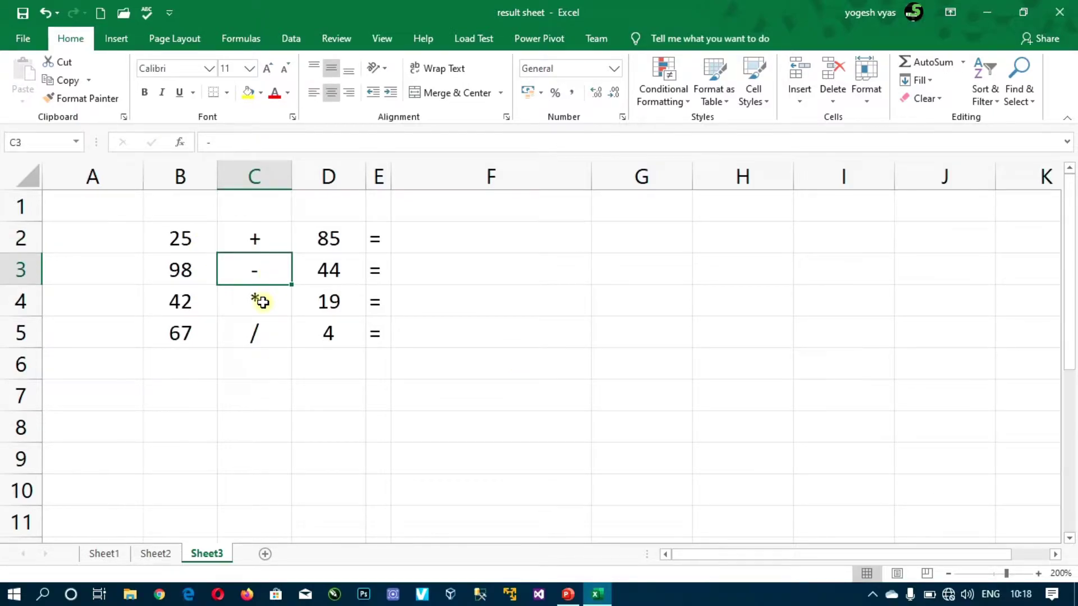
{"action": "left_click", "coordinate": [260, 299]}
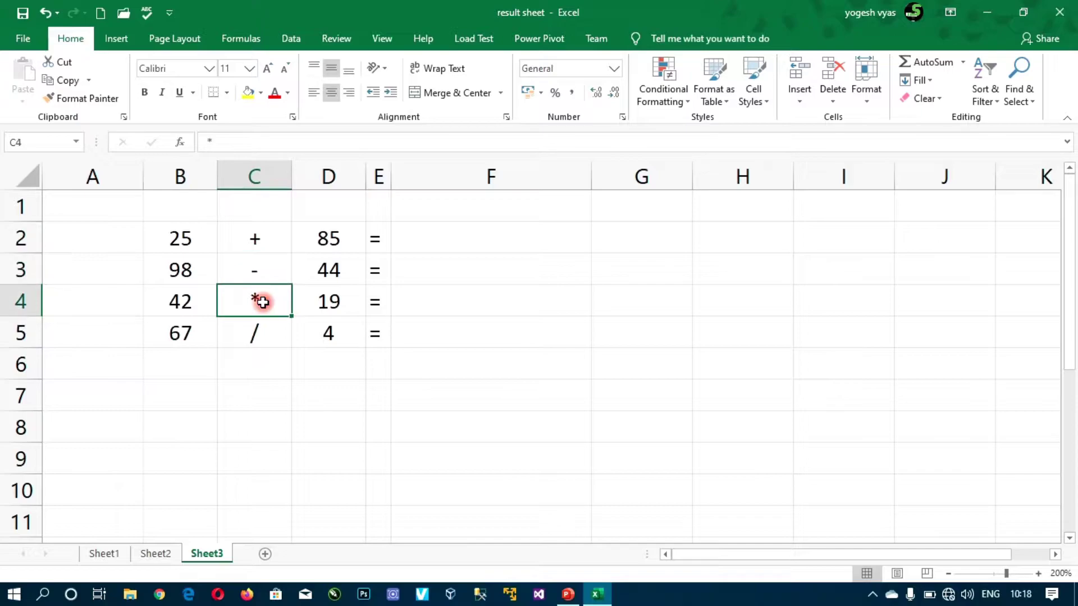
{"action": "left_click", "coordinate": [258, 334]}
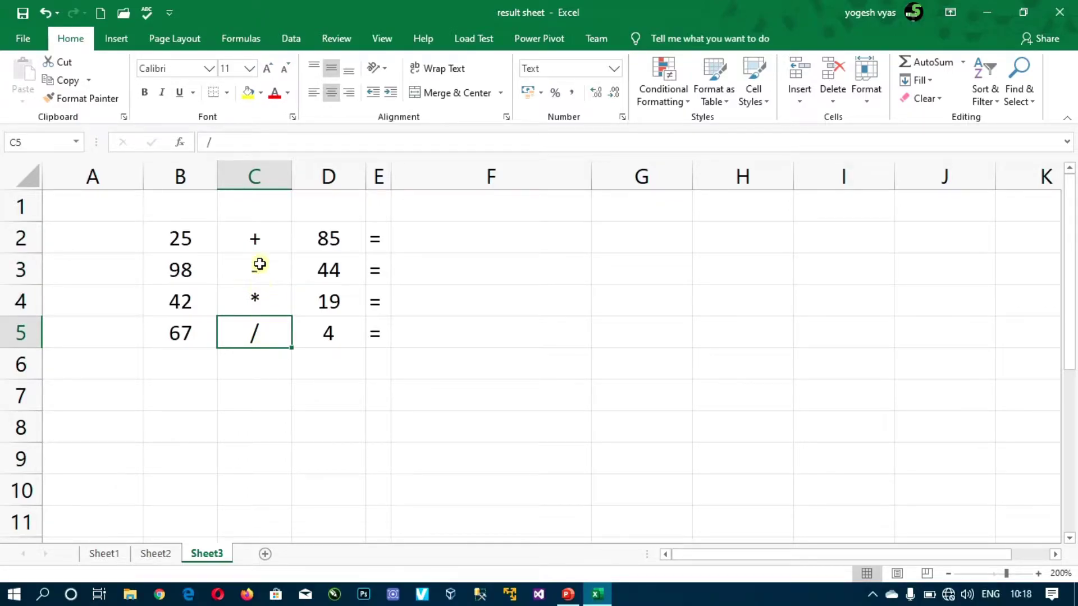
{"action": "left_click_drag", "start_coordinate": [259, 238], "coordinate": [254, 331]}
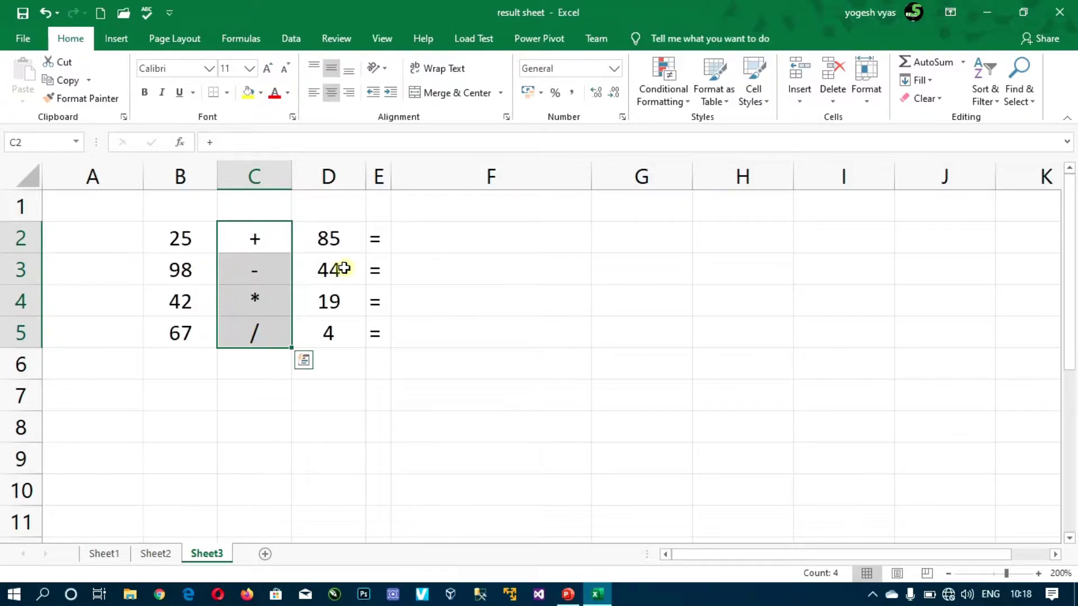
Enter hard-coded formulas =25+85 in F2 and =98-44 in F3.
{"action": "left_click", "coordinate": [428, 243]}
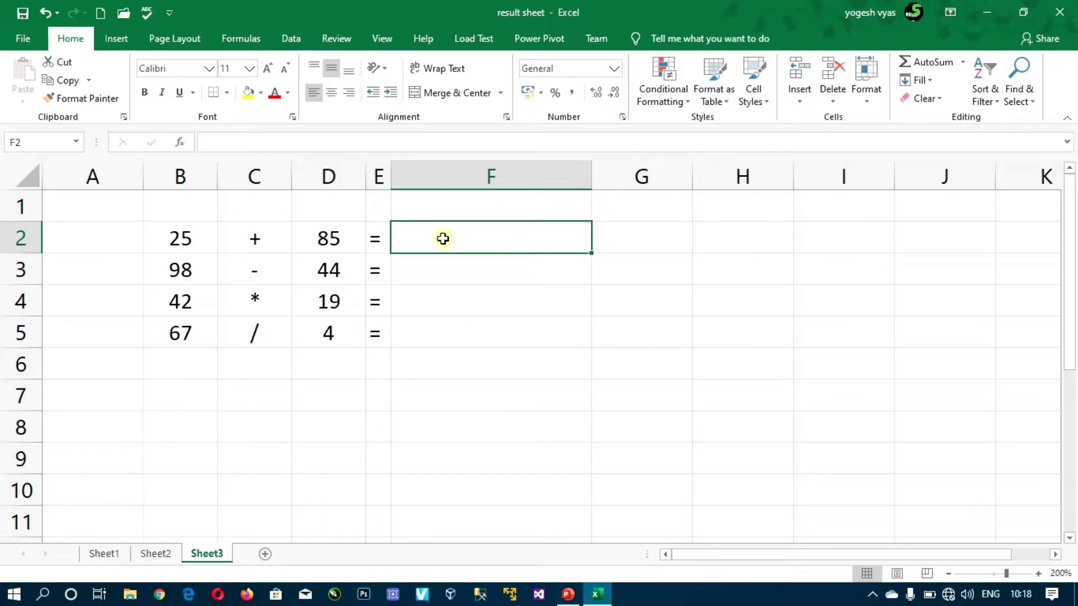
{"action": "type", "text": "="}
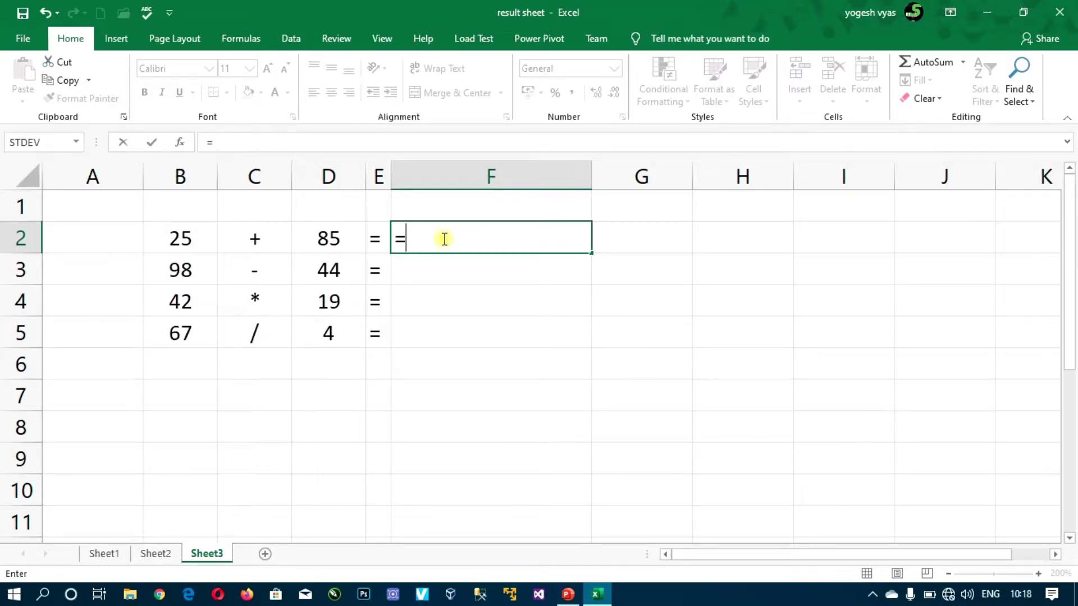
{"action": "type", "text": "25"}
{"action": "type", "text": "+85"}
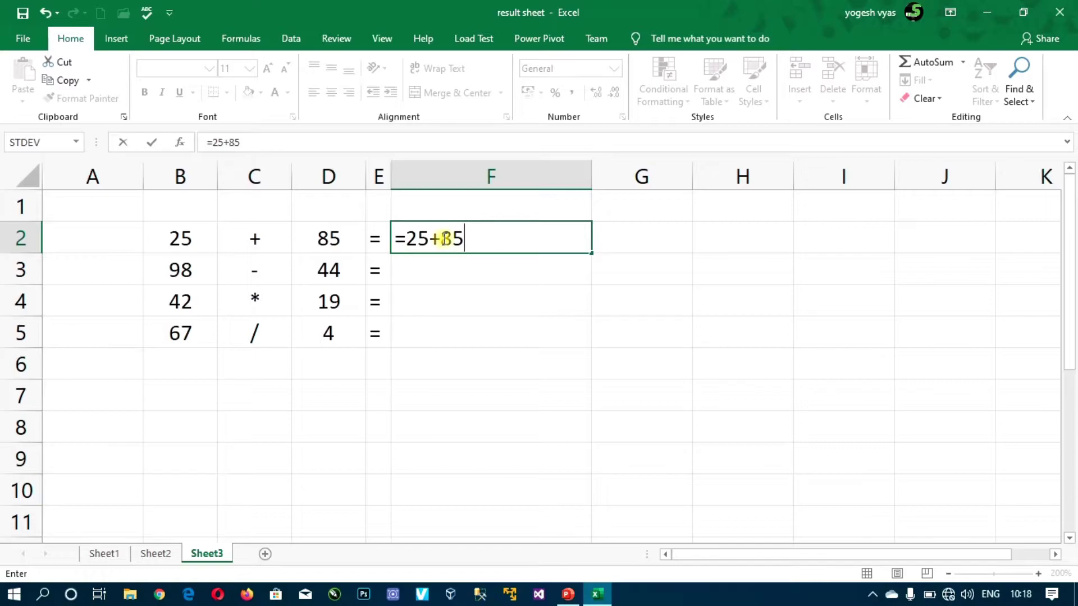
{"action": "key", "text": "Return"}
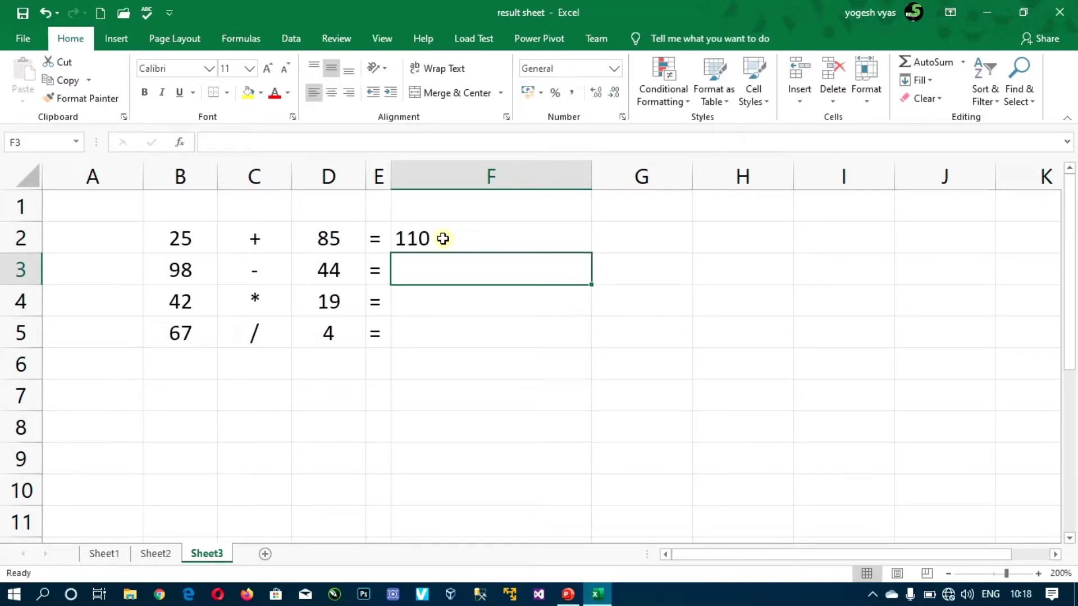
{"action": "left_click", "coordinate": [443, 238]}
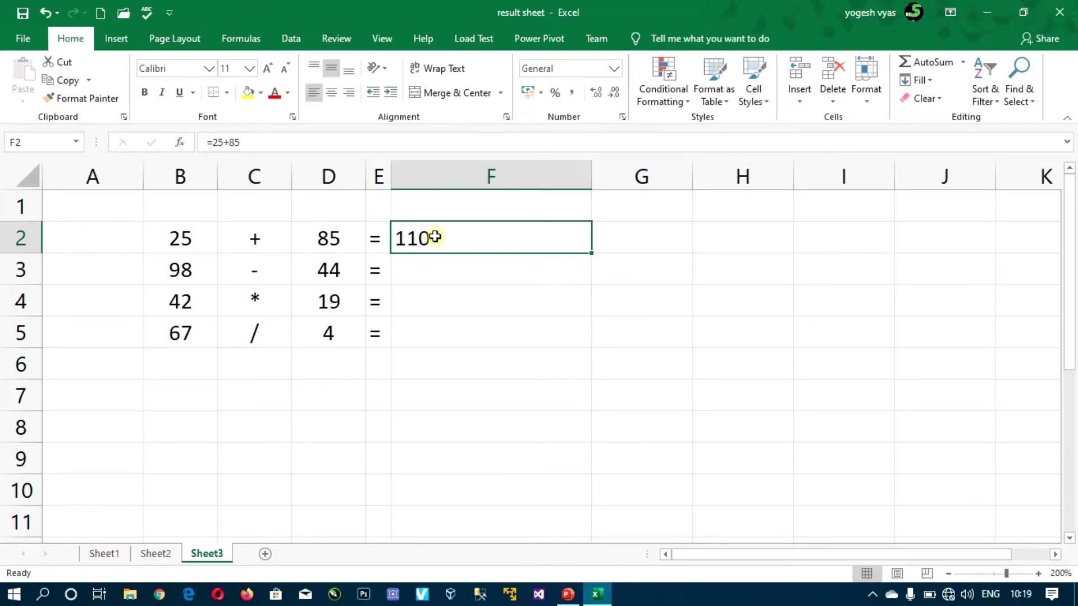
{"action": "left_click", "coordinate": [419, 273]}
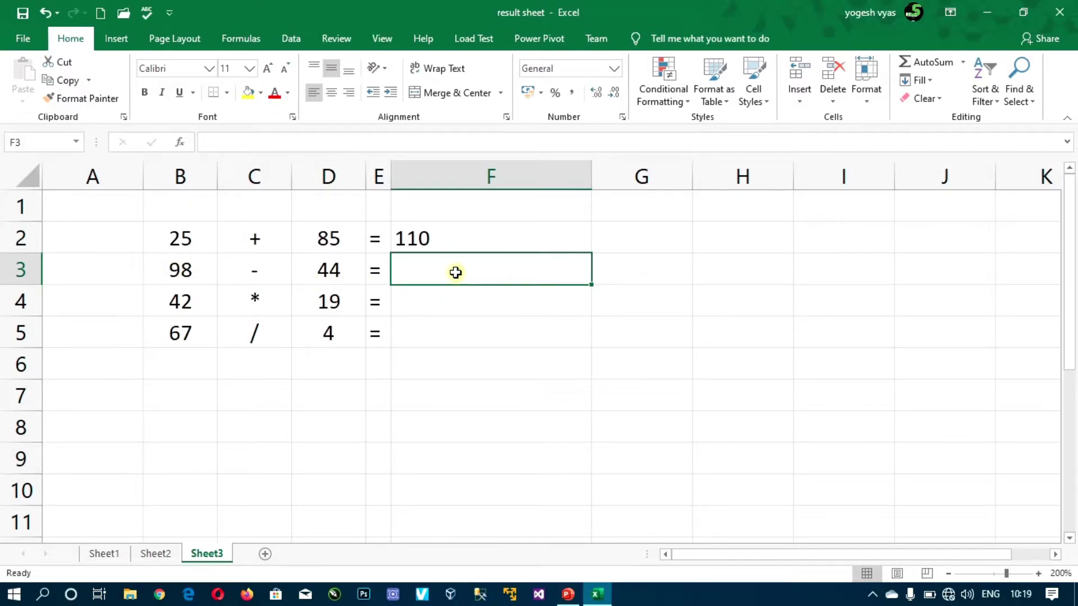
{"action": "type", "text": "=9"}
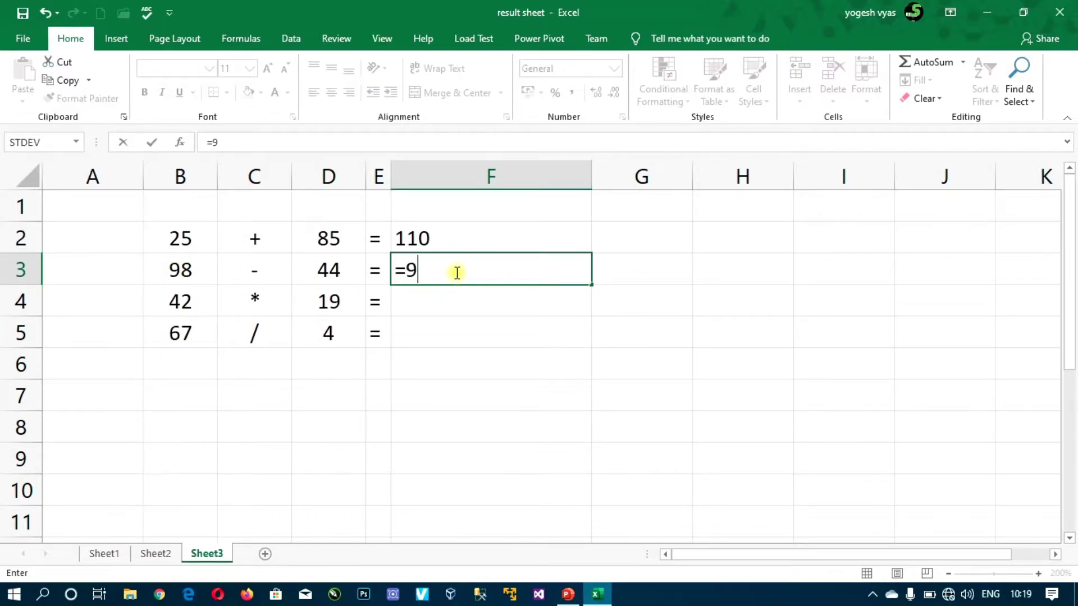
{"action": "type", "text": "8-"}
{"action": "type", "text": "44"}
{"action": "key", "text": "Return"}
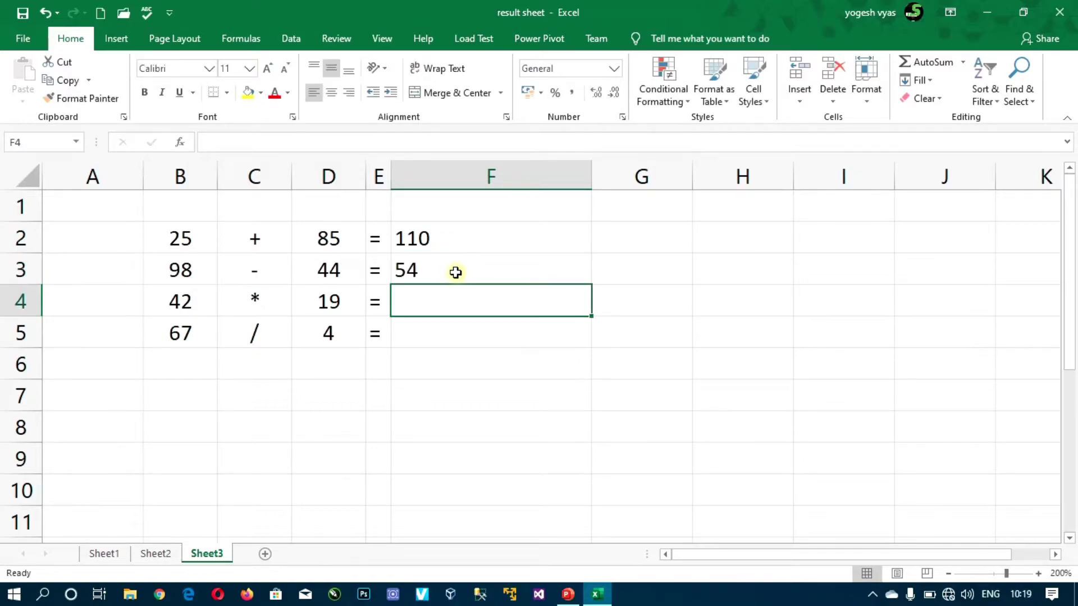
Enter =42*19 in F4 and =67/4 in F5, giving 798 and 16.75.
{"action": "left_click", "coordinate": [452, 272]}
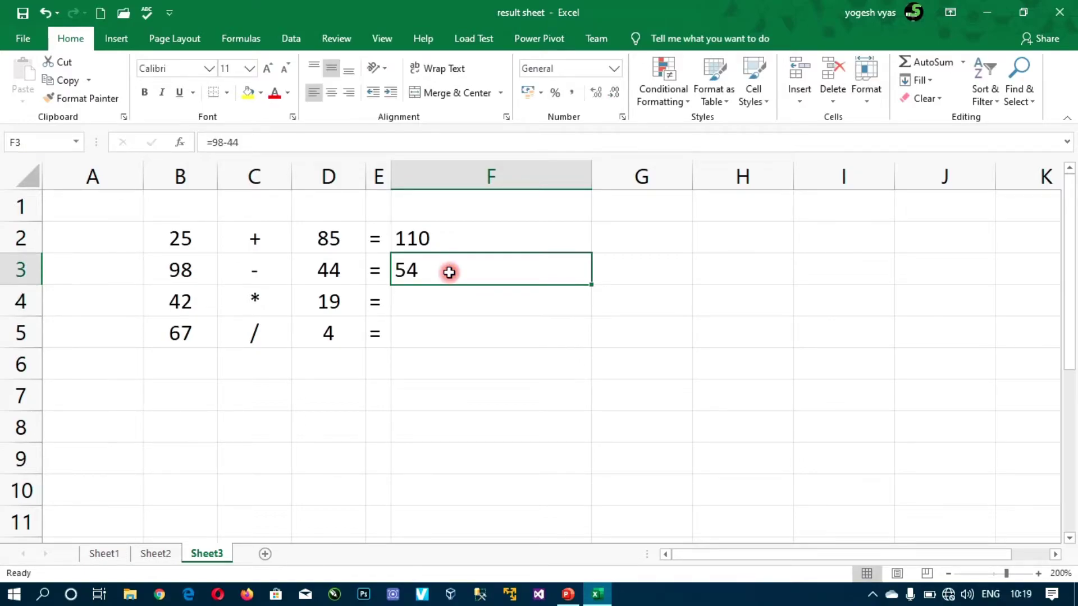
{"action": "left_click", "coordinate": [402, 303]}
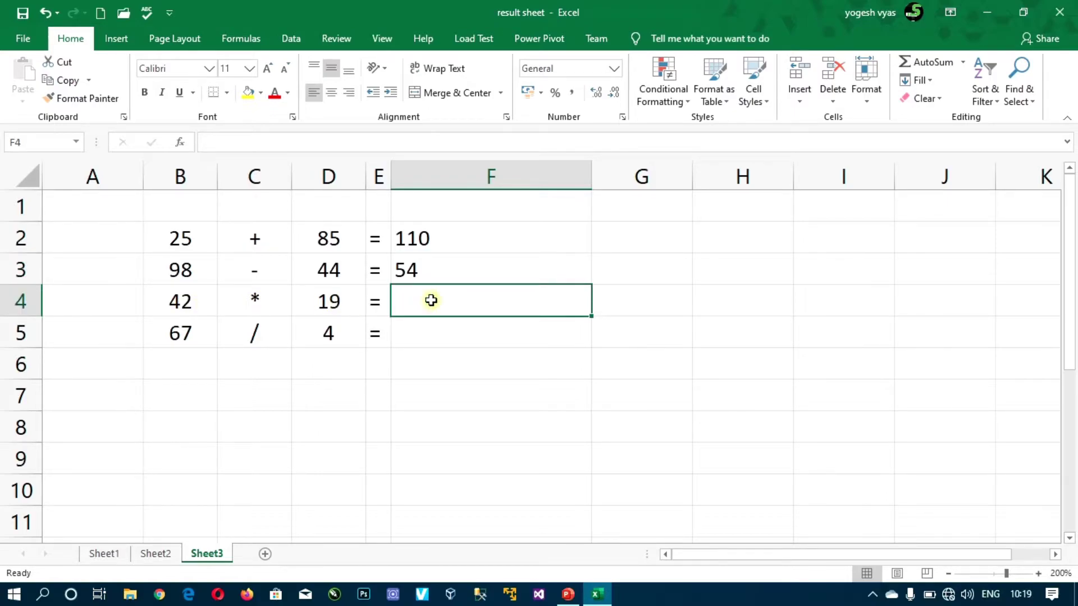
{"action": "left_click", "coordinate": [406, 301]}
{"action": "type", "text": "=42"}
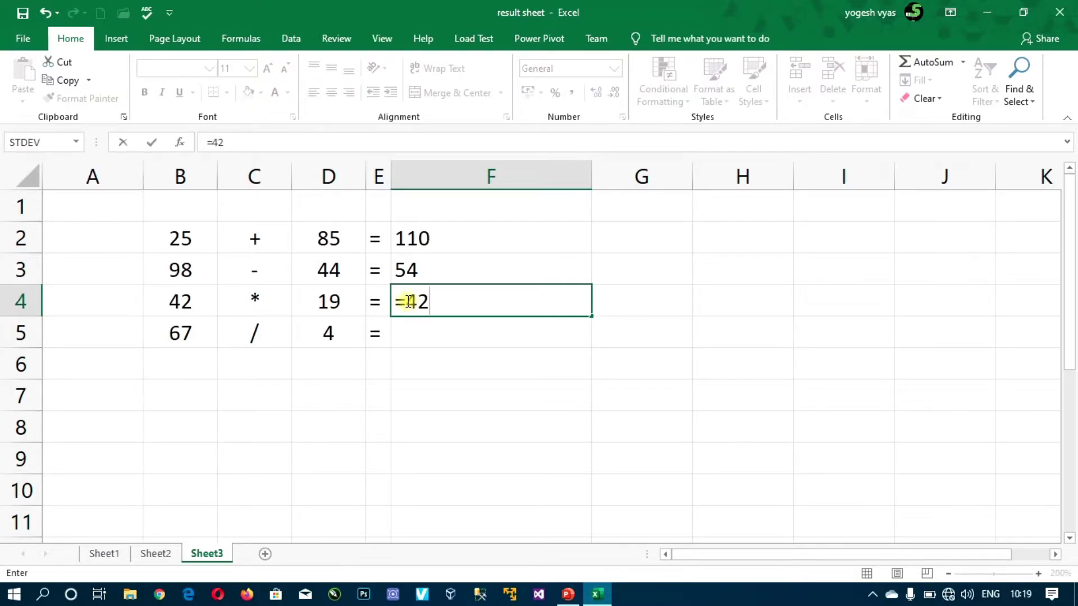
{"action": "type", "text": "*"}
{"action": "type", "text": "19"}
{"action": "key", "text": "Return"}
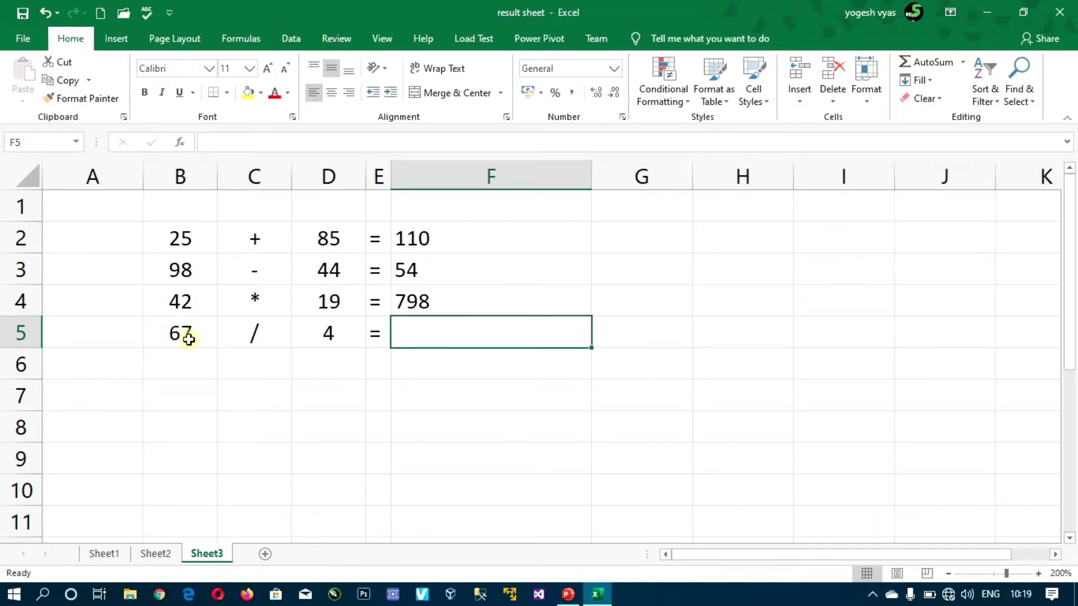
{"action": "left_click", "coordinate": [412, 332]}
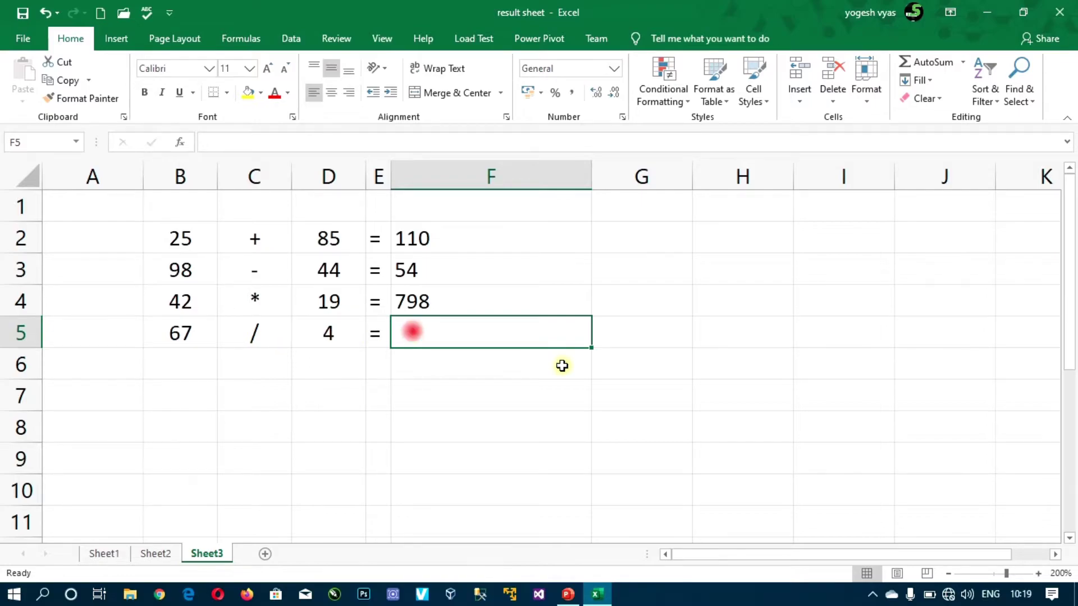
{"action": "type", "text": "="}
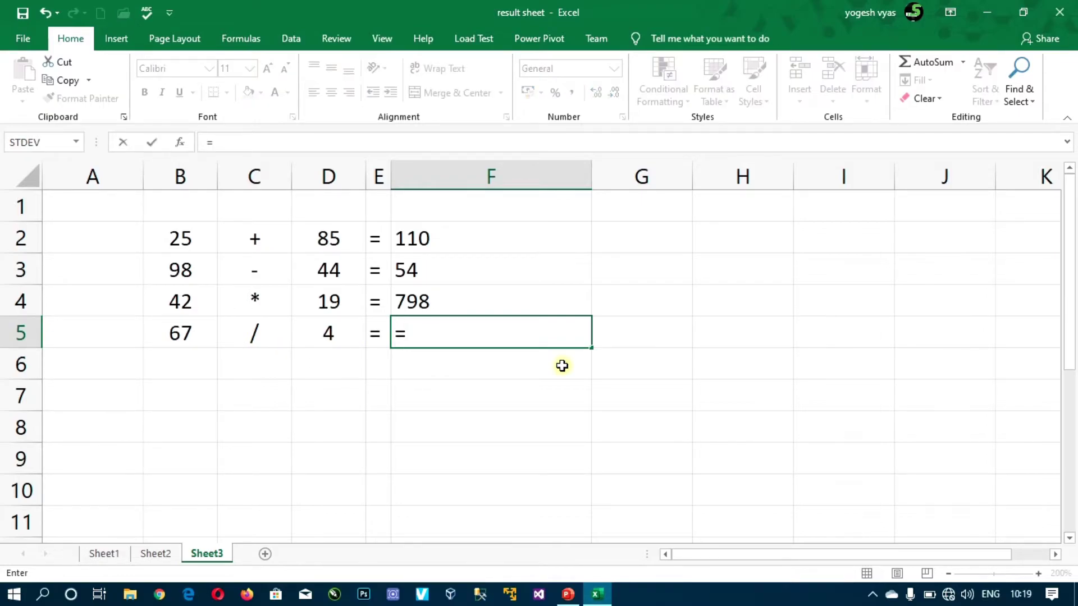
{"action": "type", "text": "67"}
{"action": "type", "text": "/"}
{"action": "type", "text": "4"}
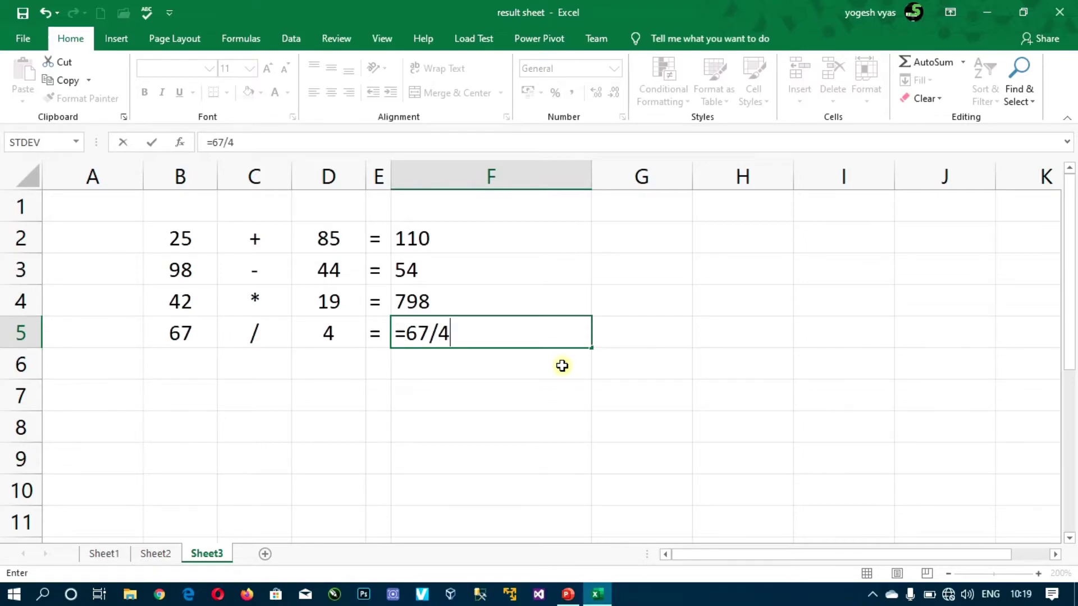
{"action": "key", "text": "Return"}
{"action": "left_click", "coordinate": [493, 337]}
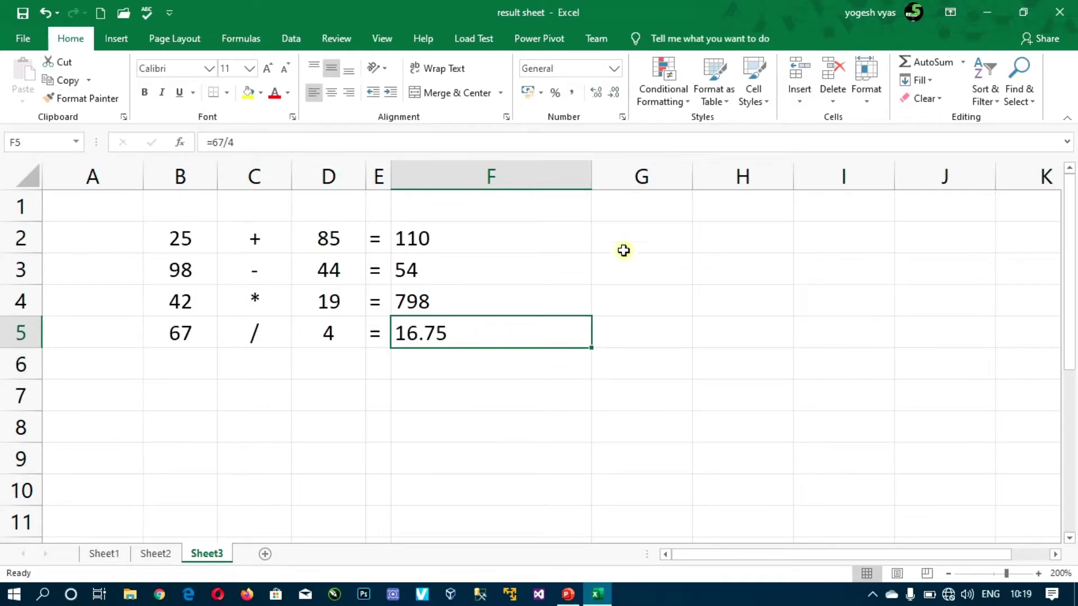
Narrow column F to fit the results and widen column G for the reference formulas.
{"action": "left_click_drag", "start_coordinate": [592, 170], "coordinate": [490, 253]}
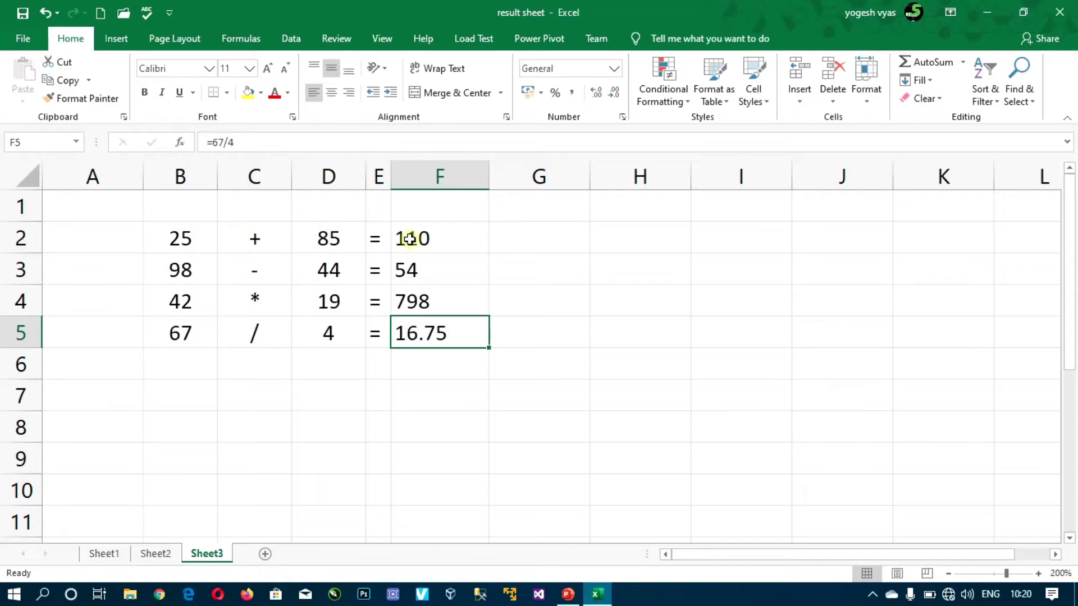
{"action": "left_click_drag", "start_coordinate": [414, 238], "coordinate": [429, 323]}
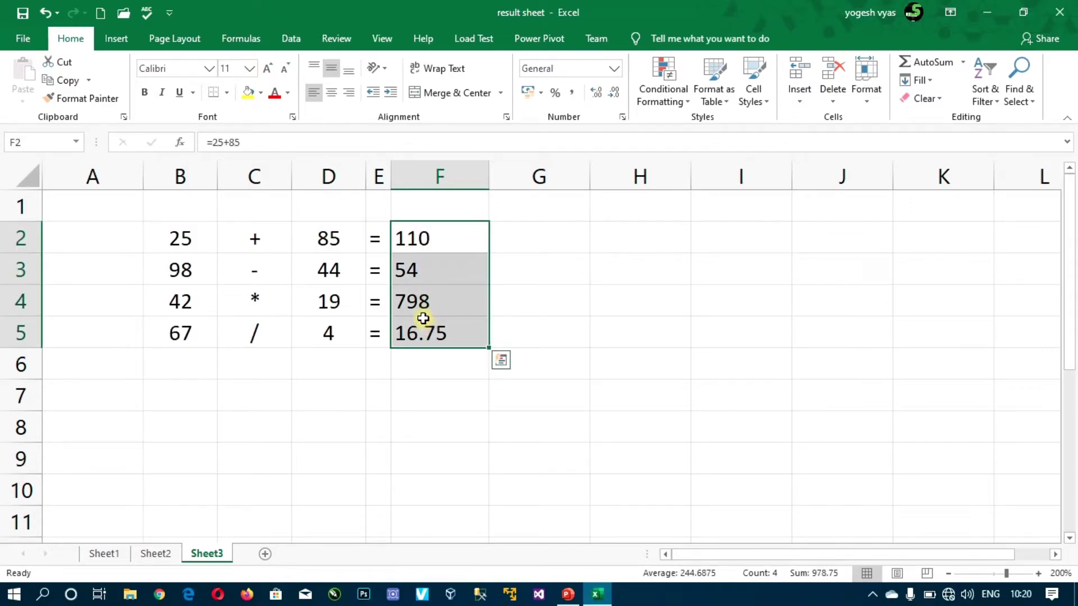
{"action": "left_click", "coordinate": [427, 238]}
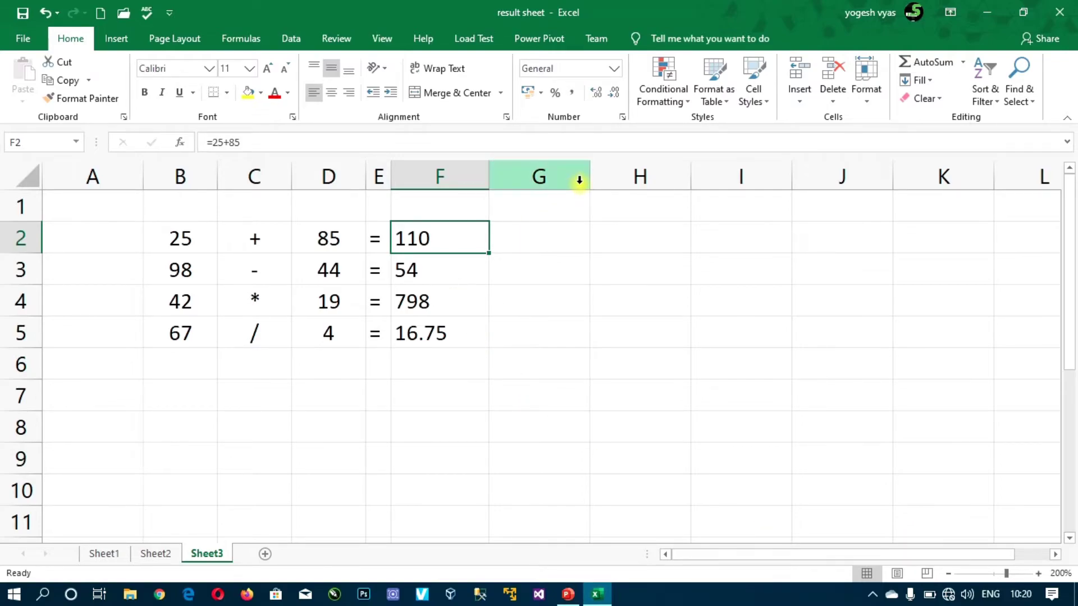
{"action": "left_click_drag", "start_coordinate": [589, 176], "coordinate": [678, 176]}
Build the formula =B2+D2 in G2 by clicking B2 and typing D2.
{"action": "left_click", "coordinate": [513, 239]}
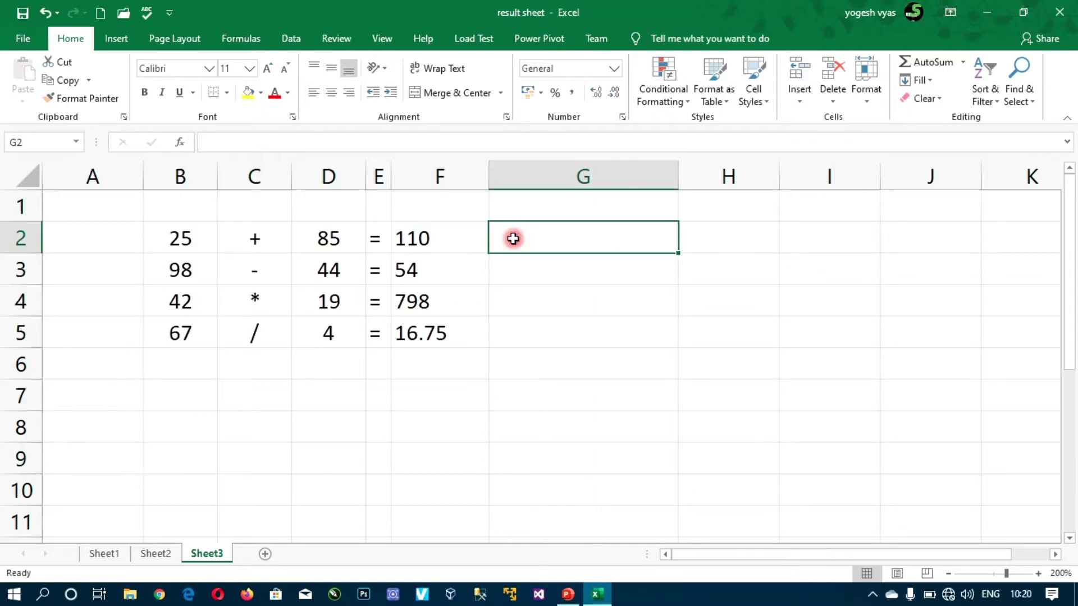
{"action": "type", "text": "="}
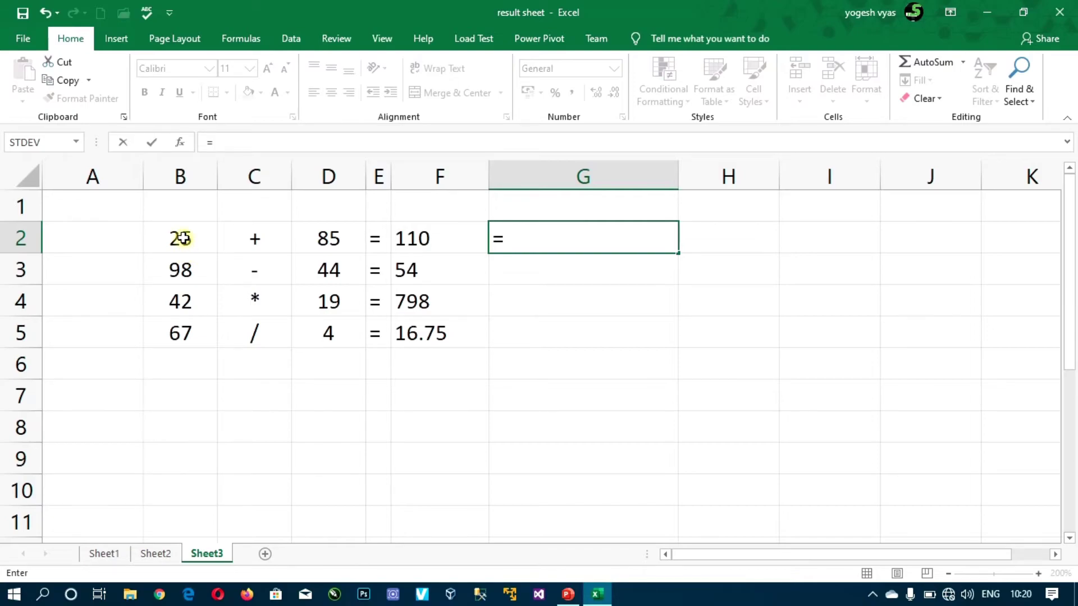
{"action": "left_click", "coordinate": [183, 238]}
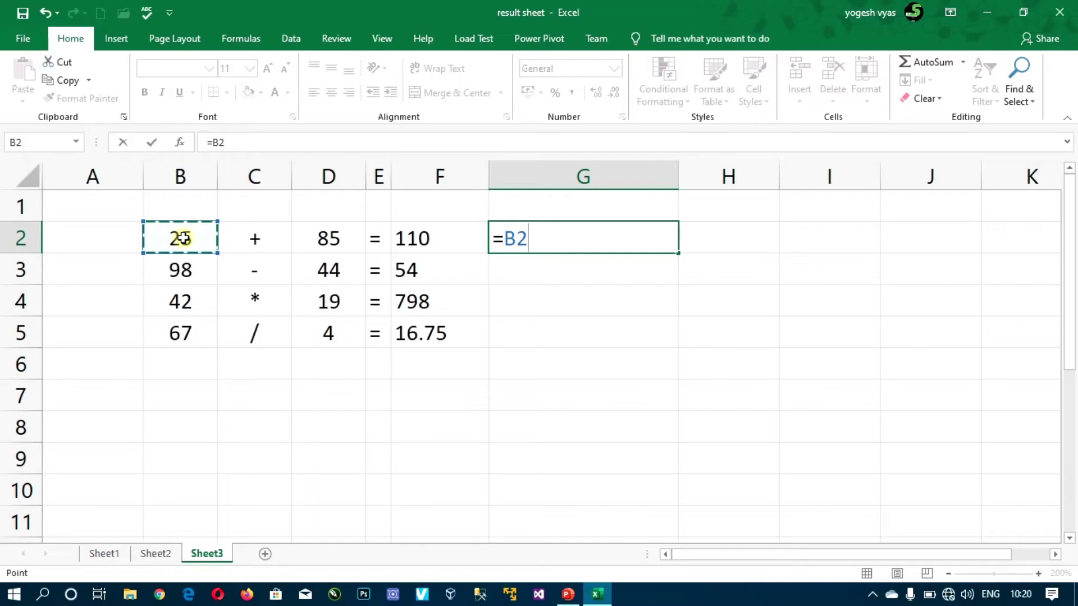
{"action": "type", "text": "+"}
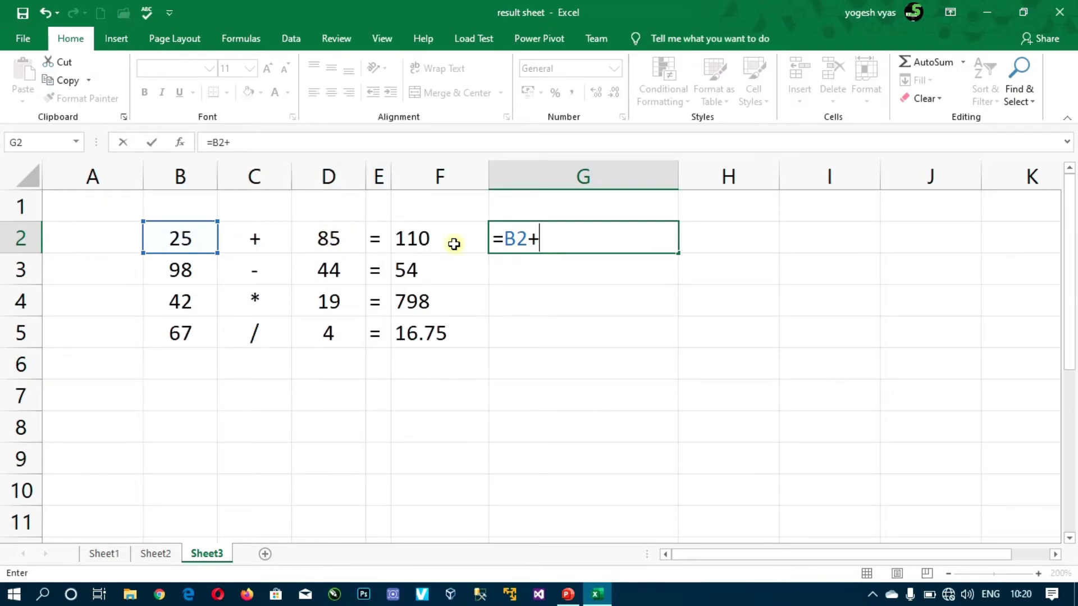
{"action": "type", "text": "D"}
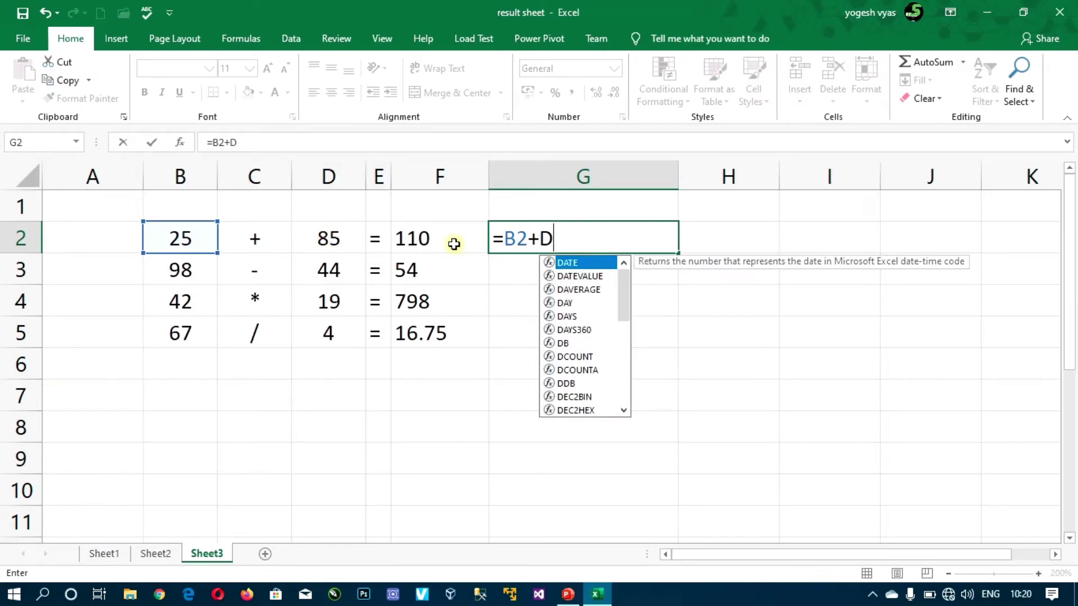
{"action": "type", "text": "2"}
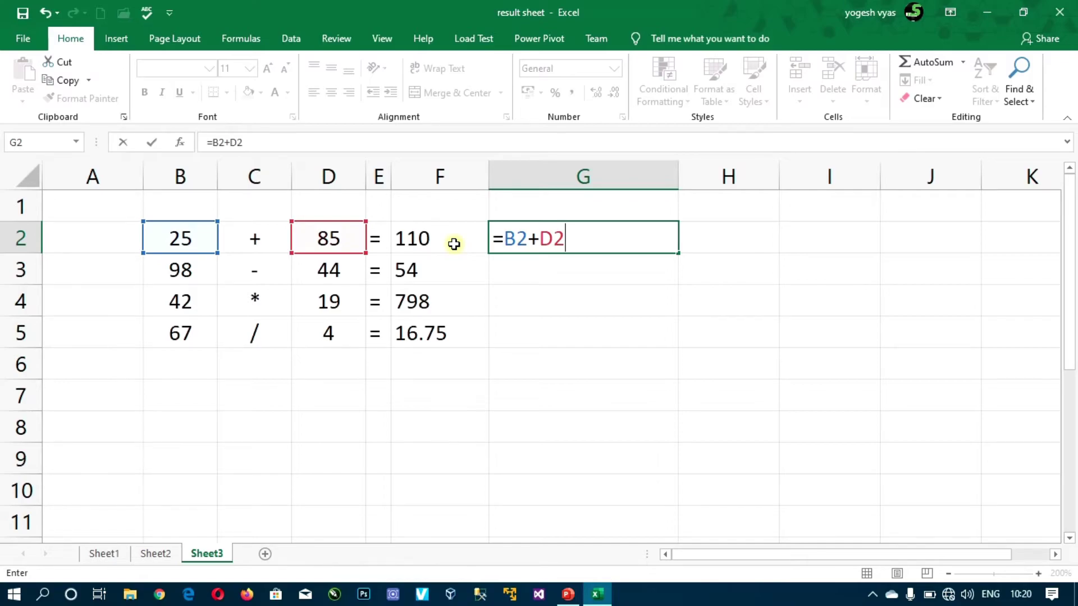
{"action": "key", "text": "Return"}
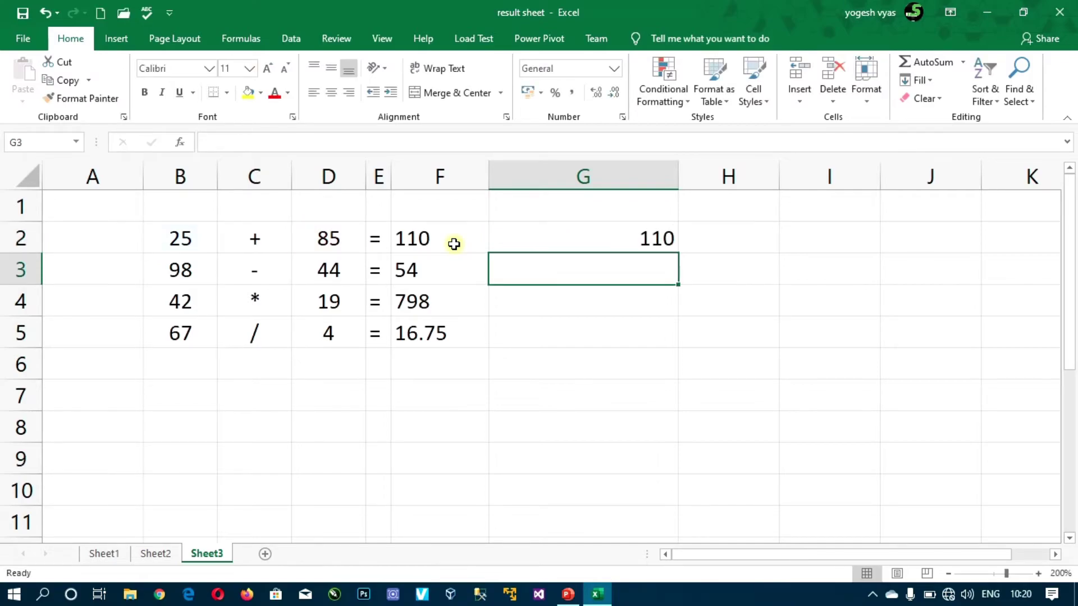
Left-align the result cells G2 to G5.
{"action": "left_click", "coordinate": [631, 243]}
{"action": "left_click_drag", "start_coordinate": [632, 244], "coordinate": [617, 331]}
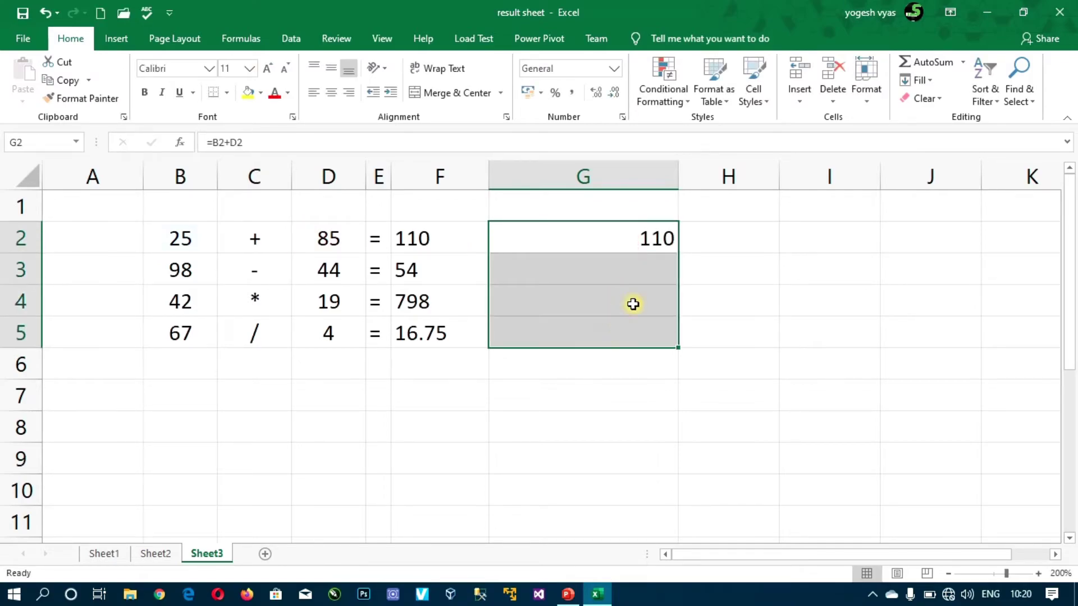
{"action": "left_click", "coordinate": [307, 91]}
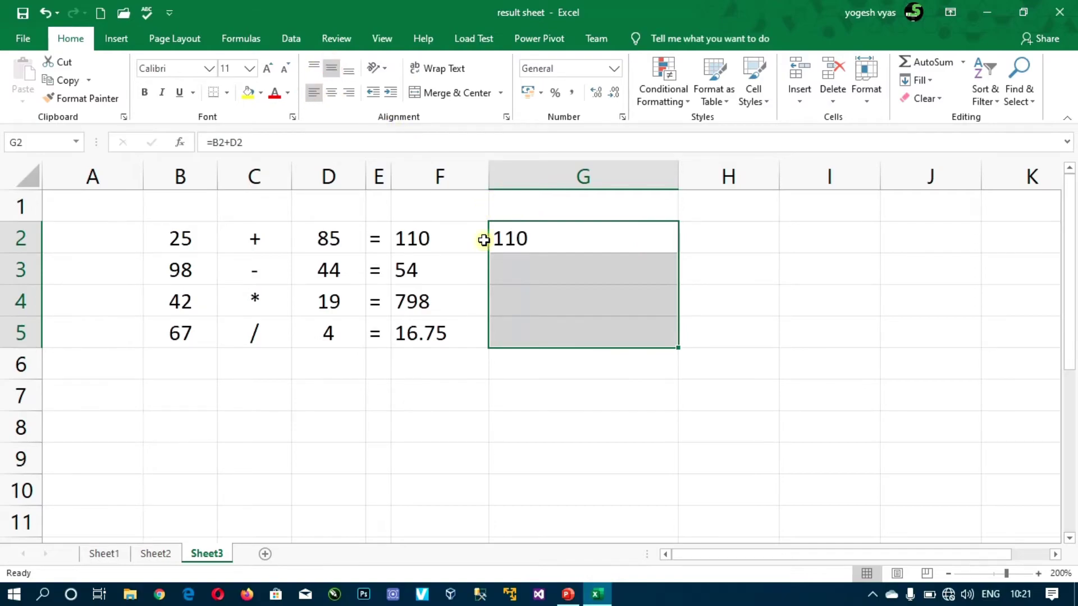
{"action": "left_click", "coordinate": [546, 274]}
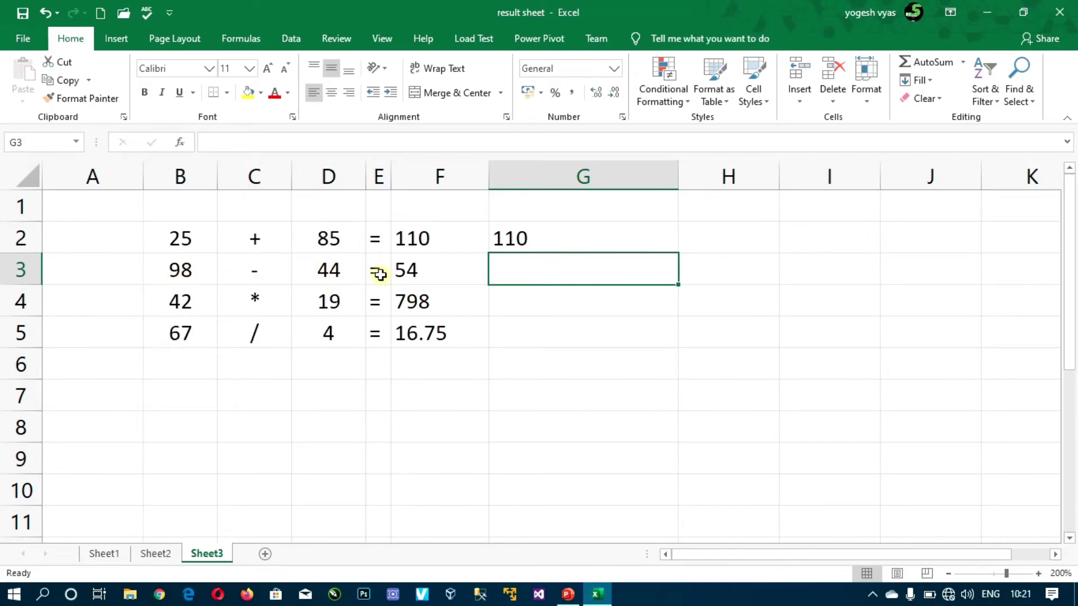
Enter reference formulas =B3-D3 in G3 and =B4*D4 in G4.
{"action": "type", "text": "="}
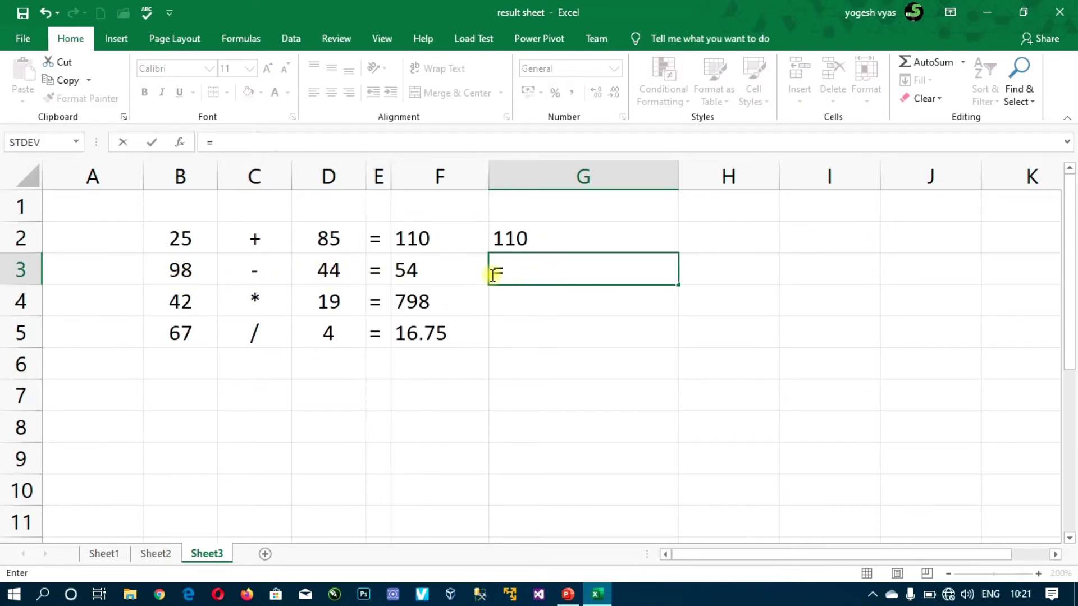
{"action": "left_click", "coordinate": [180, 274]}
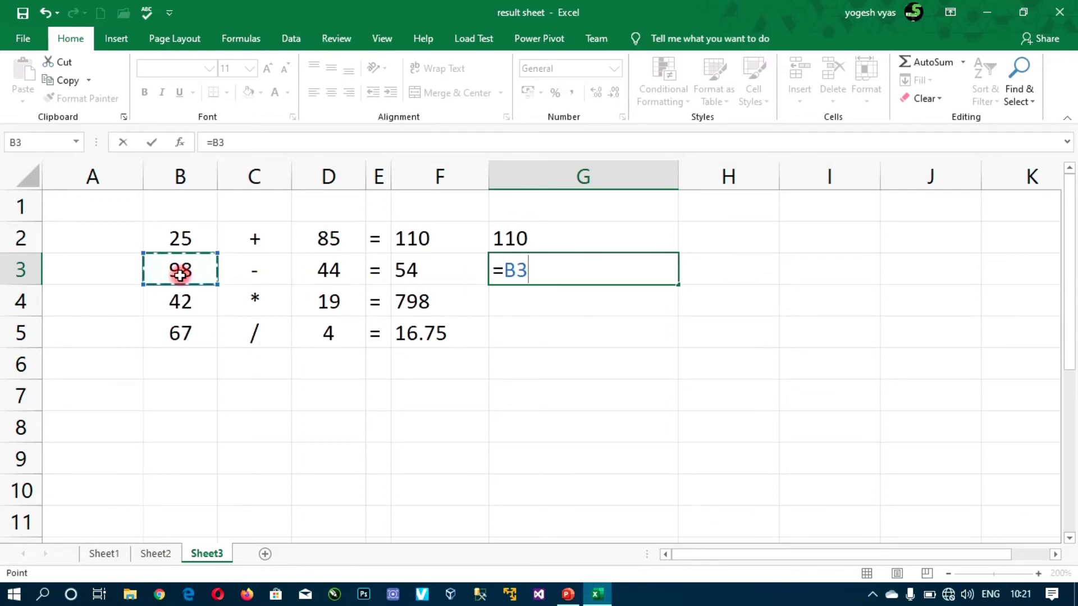
{"action": "type", "text": "-"}
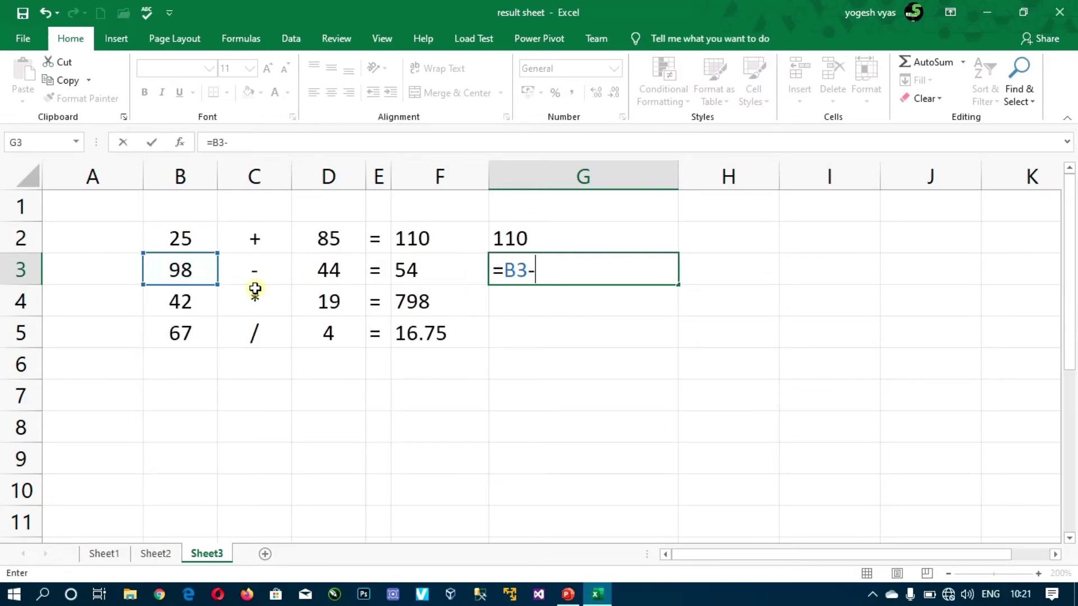
{"action": "left_click", "coordinate": [324, 270]}
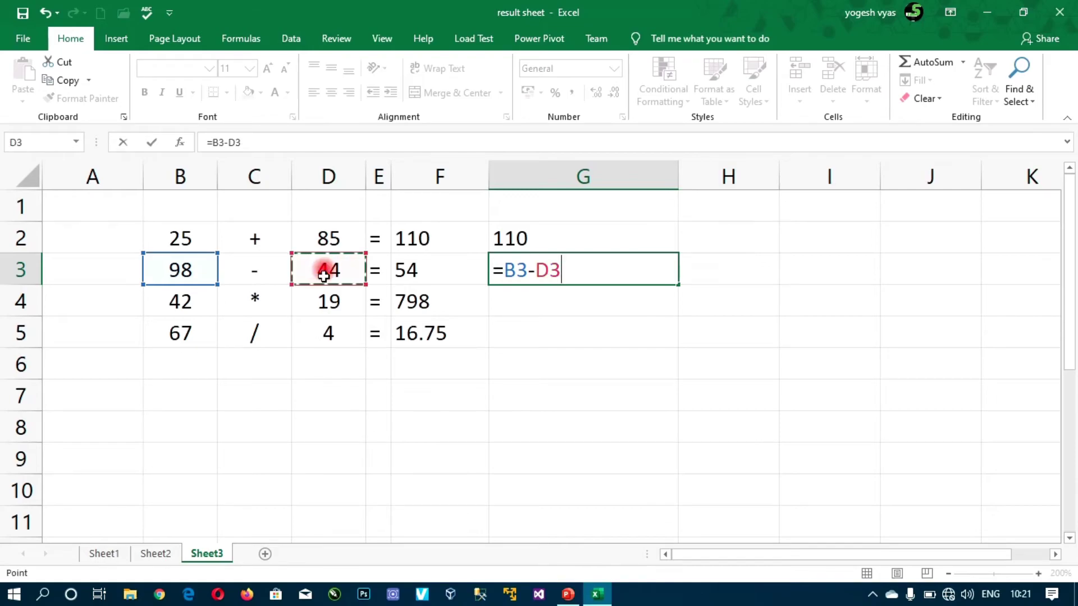
{"action": "key", "text": "Return"}
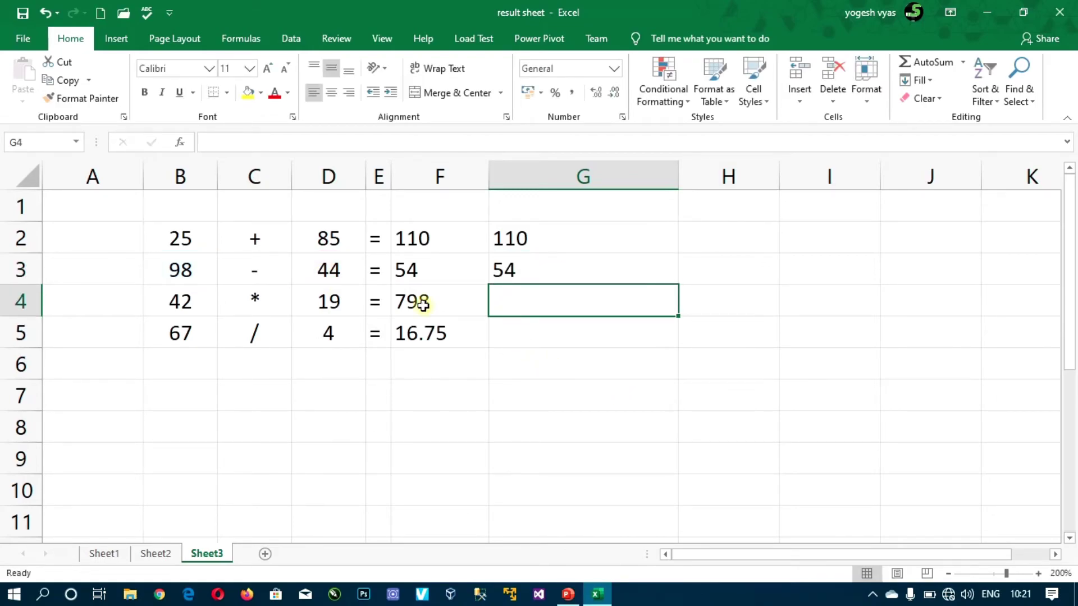
{"action": "double_click", "coordinate": [520, 307]}
{"action": "type", "text": "="}
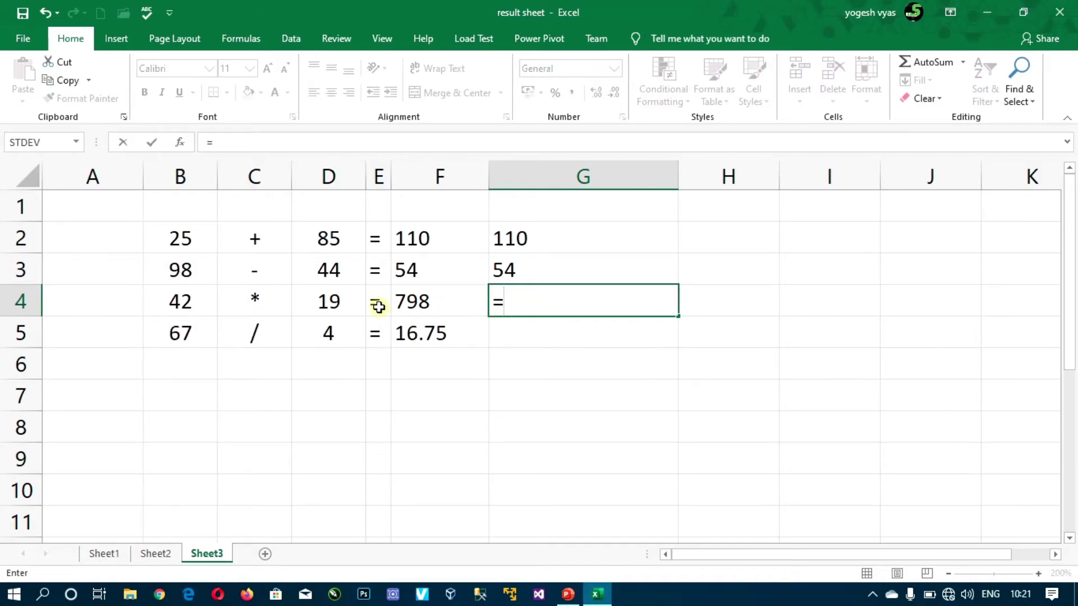
{"action": "left_click", "coordinate": [185, 301]}
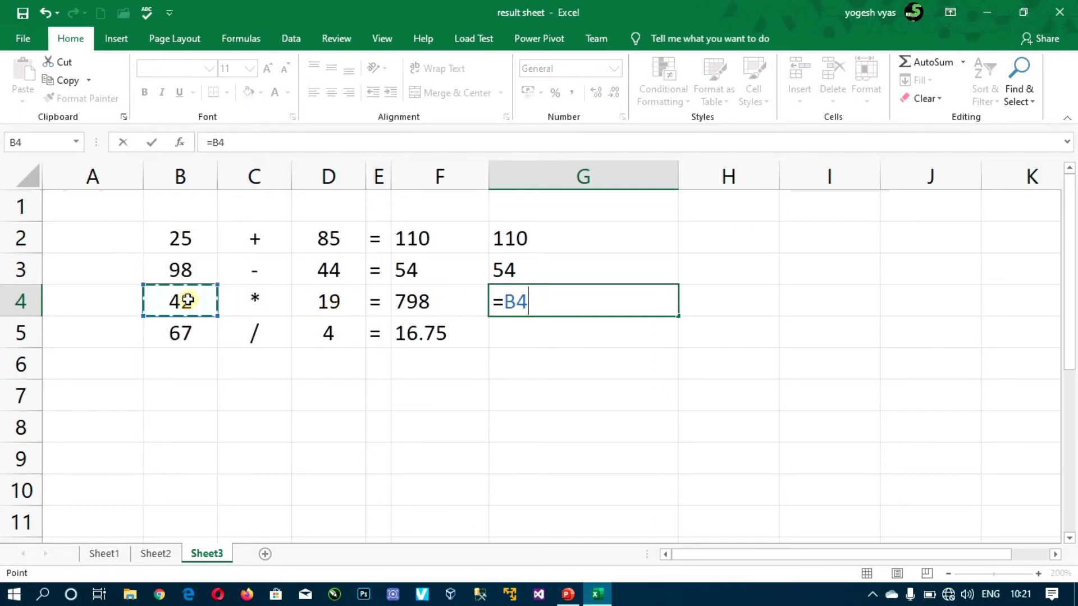
{"action": "type", "text": "*"}
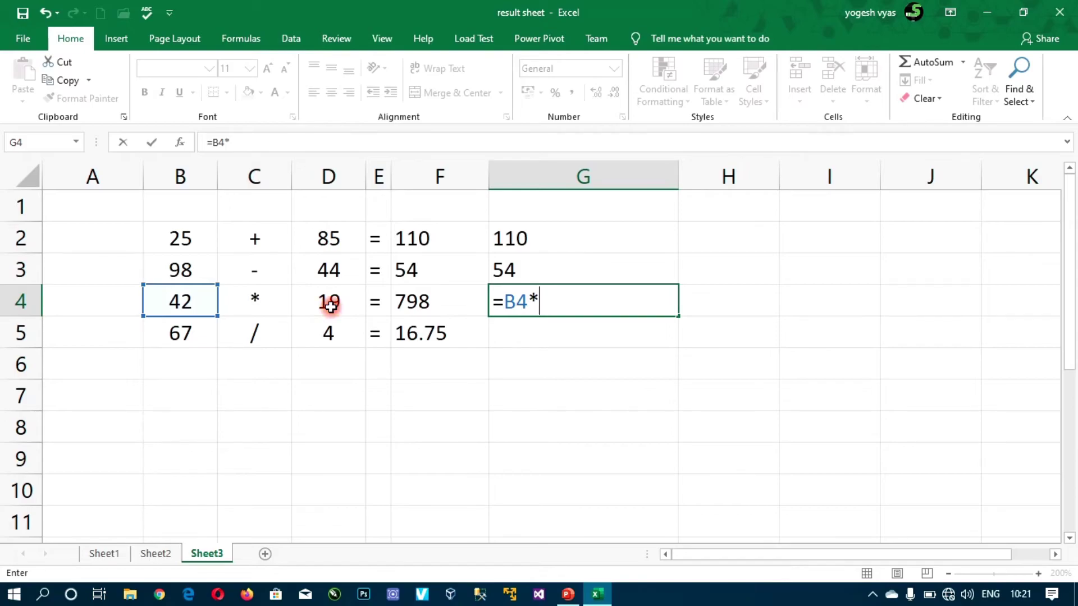
{"action": "left_click", "coordinate": [331, 306]}
{"action": "key", "text": "Return"}
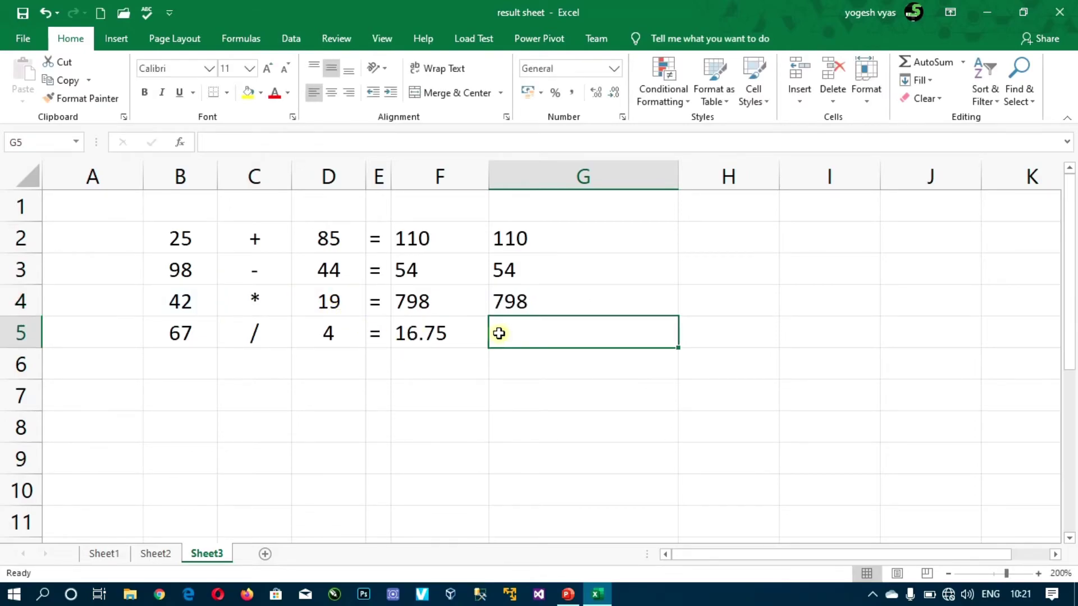
Enter =B5/D5 in G5 to divide 67 by 4.
{"action": "type", "text": "="}
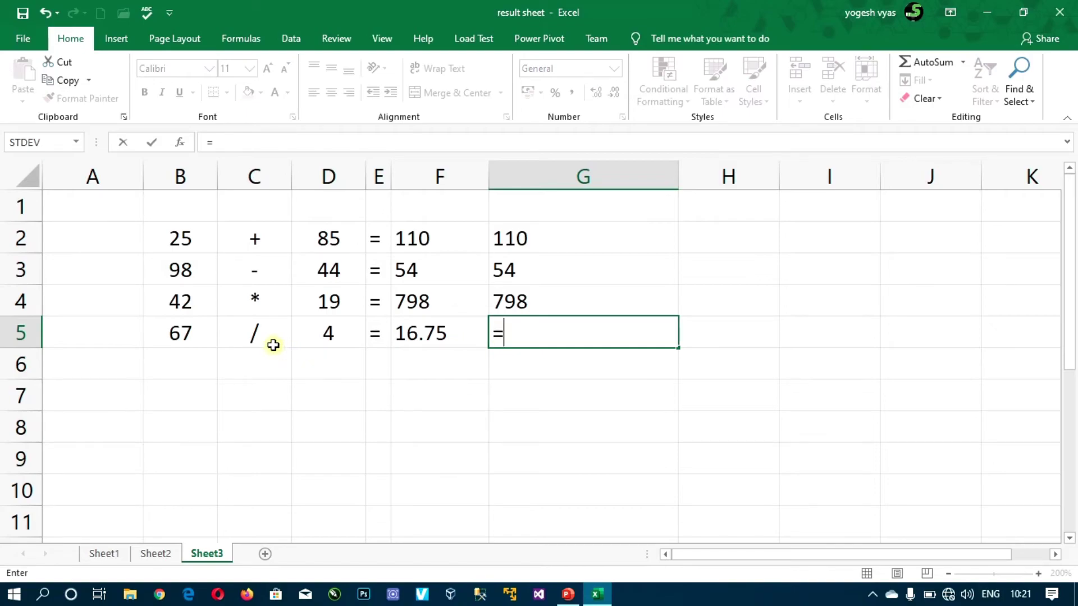
{"action": "left_click", "coordinate": [185, 337]}
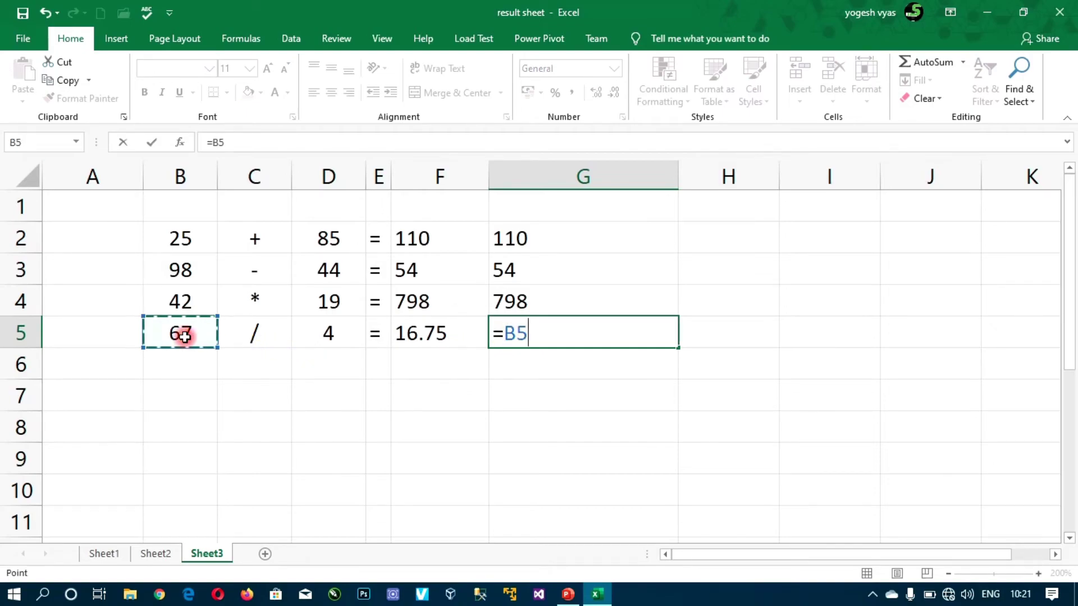
{"action": "type", "text": "/"}
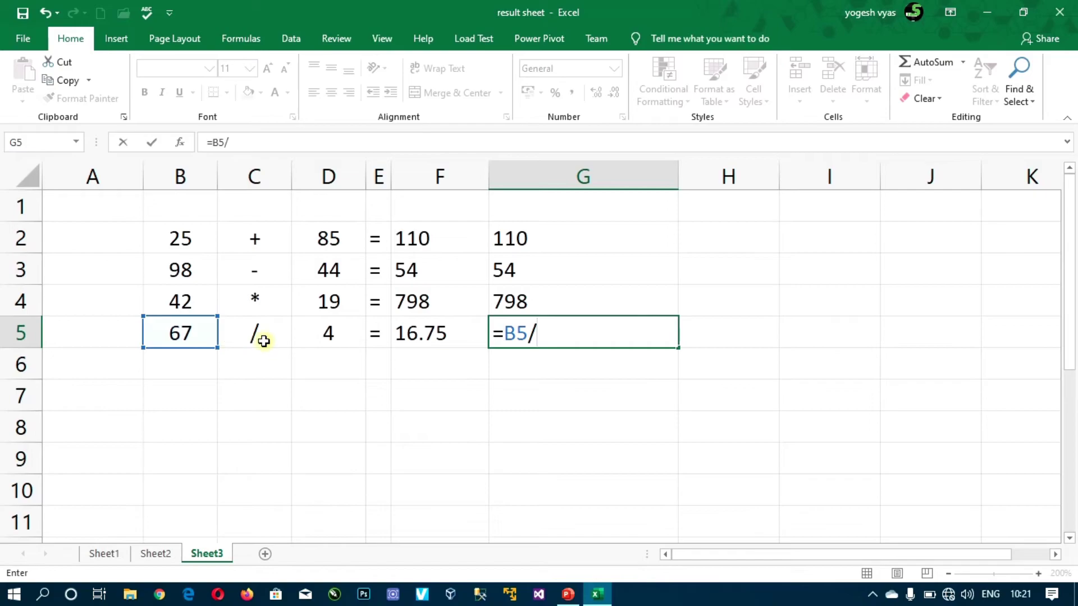
{"action": "left_click", "coordinate": [326, 335]}
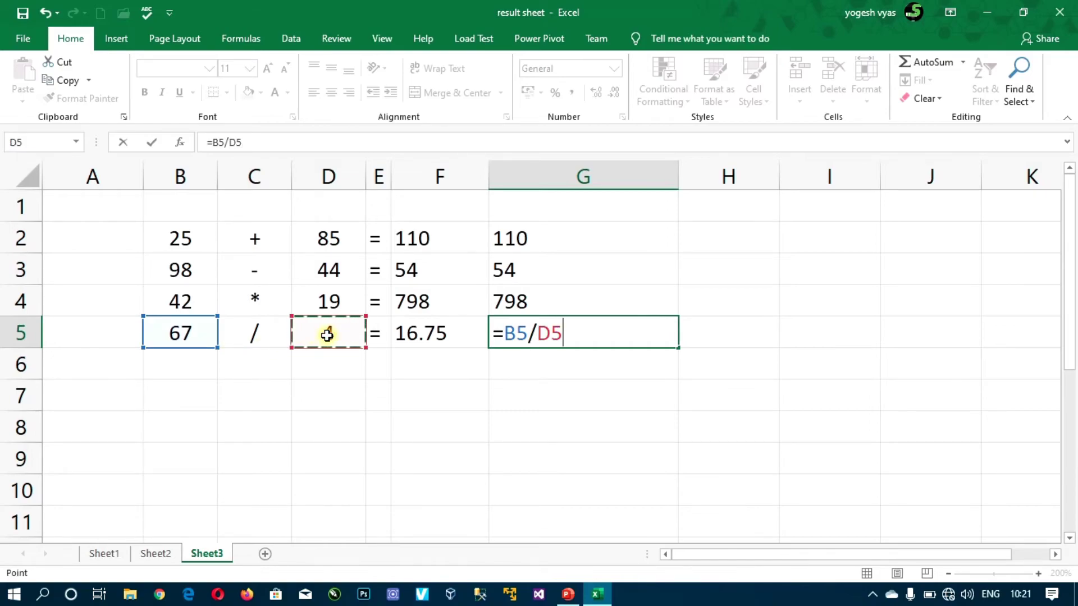
{"action": "key", "text": "Return"}
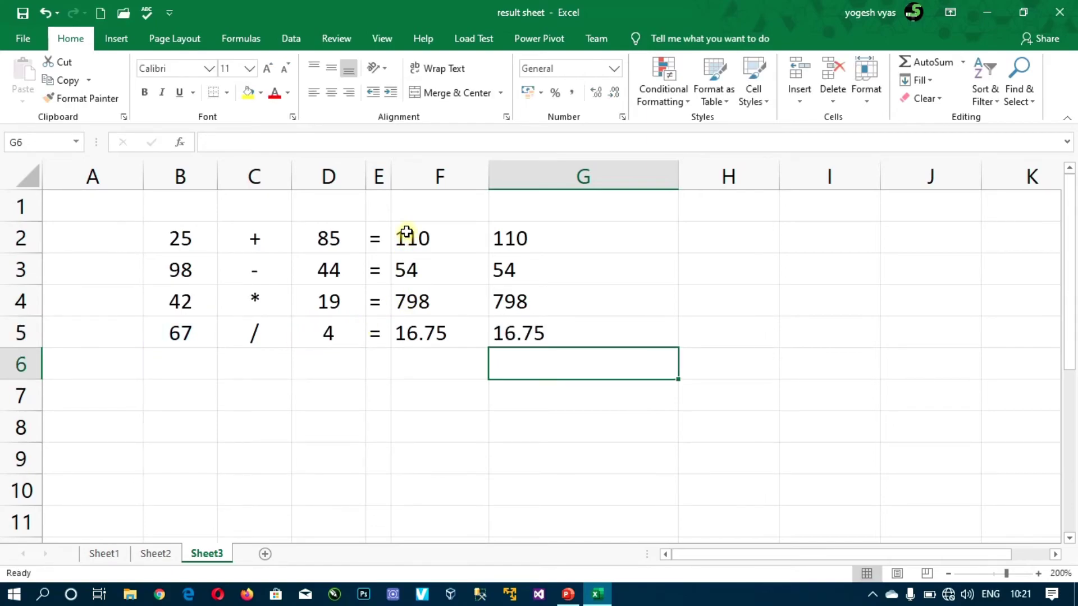
Type the headers 'Value' in F1 and 'Reference' in G1.
{"action": "left_click_drag", "start_coordinate": [404, 233], "coordinate": [449, 297]}
{"action": "left_click", "coordinate": [541, 239]}
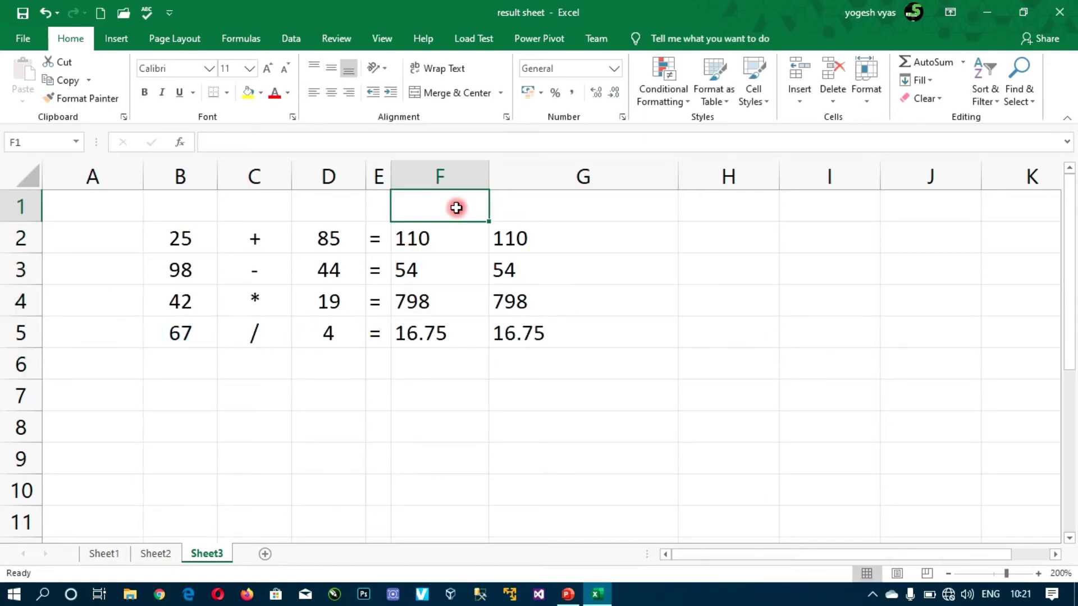
{"action": "double_click", "coordinate": [458, 208]}
{"action": "type", "text": "Value"}
{"action": "key", "text": "Tab"}
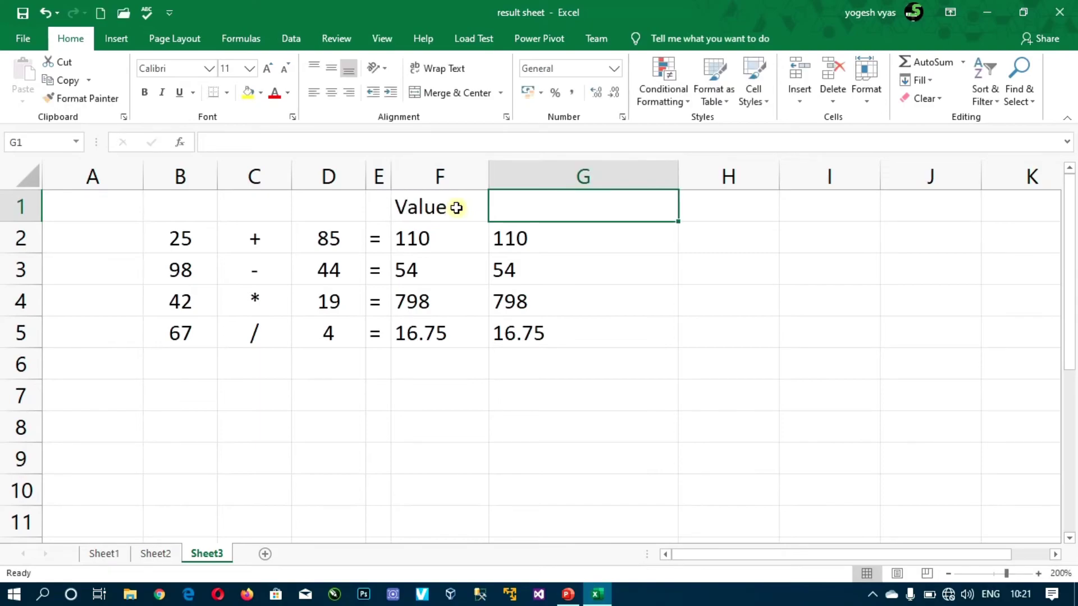
{"action": "type", "text": "Refere"}
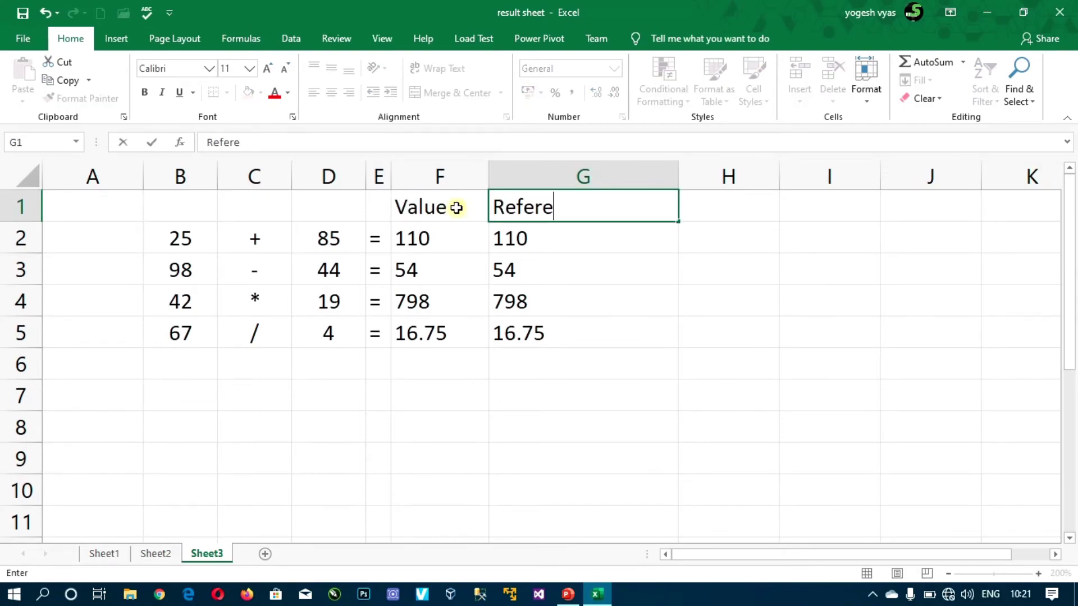
{"action": "type", "text": "nce"}
{"action": "key", "text": "Return"}
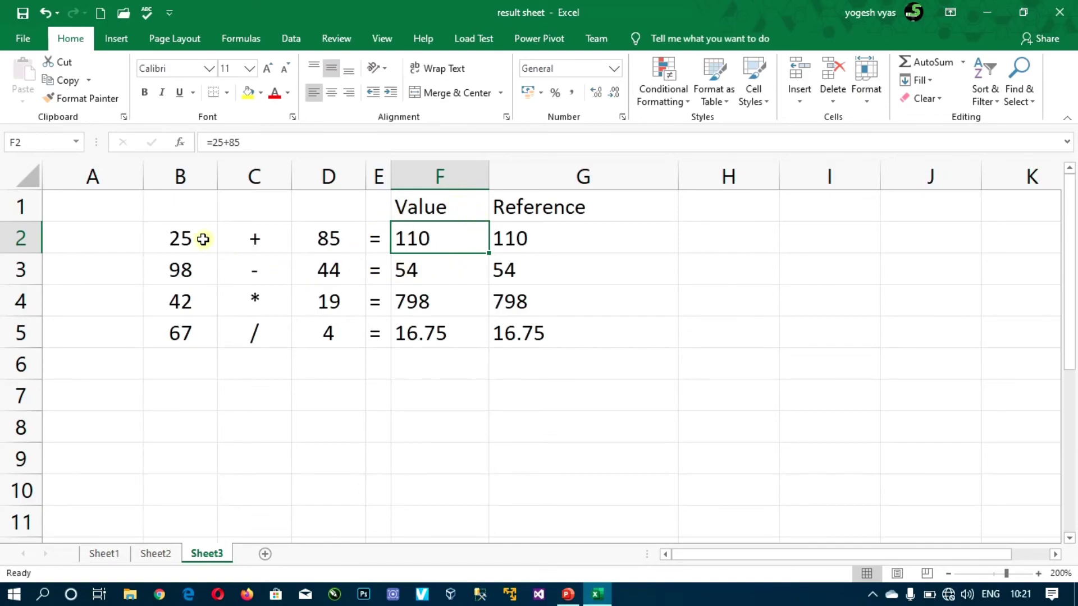
Change the input in B2 from 25 to 34.
{"action": "left_click", "coordinate": [183, 239]}
{"action": "type", "text": "3"}
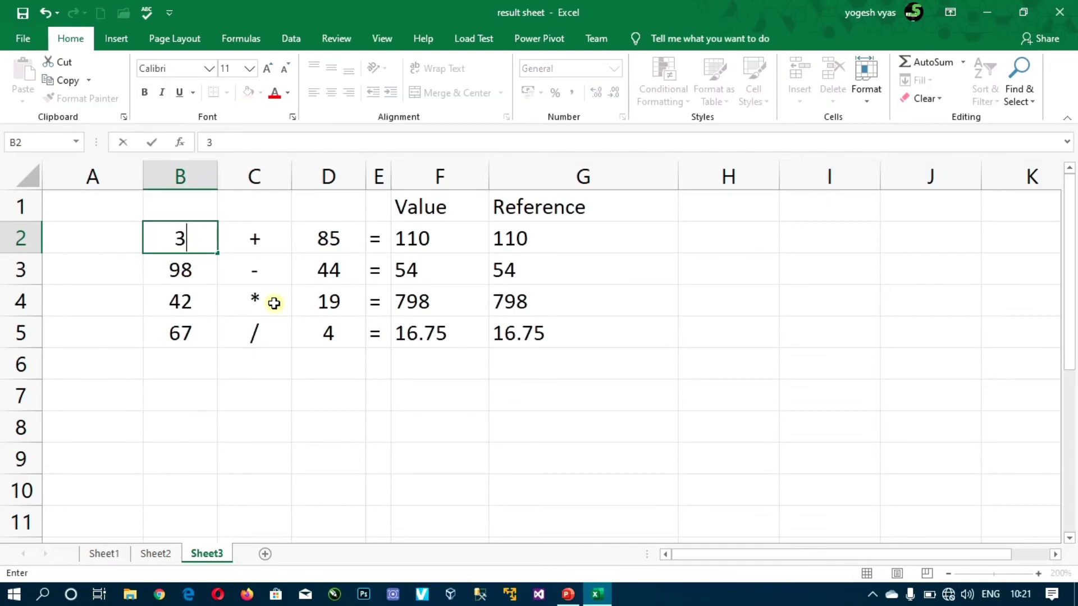
{"action": "type", "text": "4"}
{"action": "key", "text": "Return"}
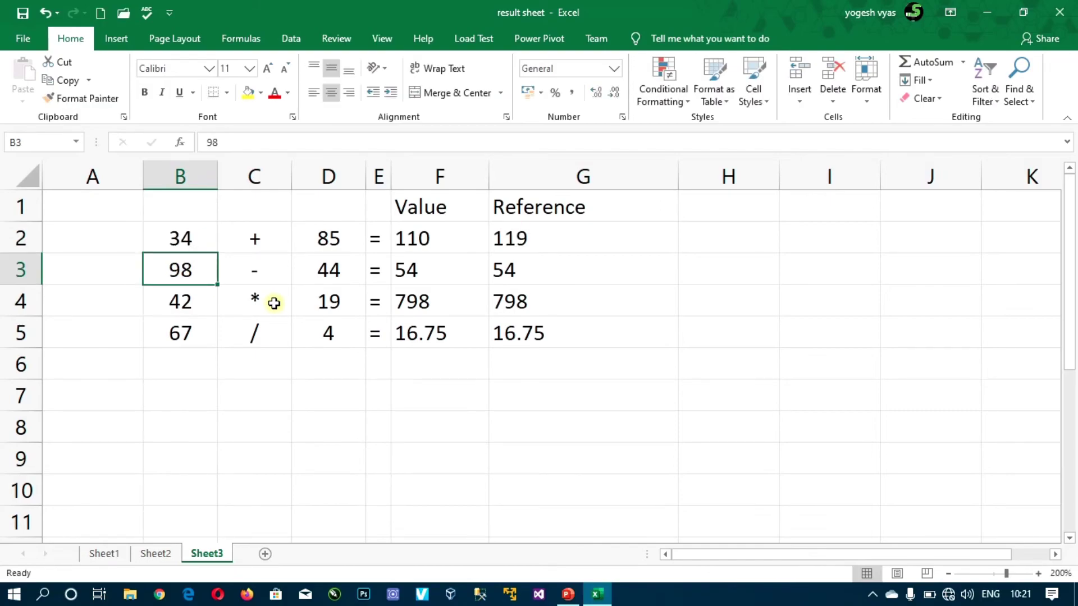
Compare the F2 and G2 formulas, then fill G2's formula down through G5.
{"action": "left_click", "coordinate": [438, 237]}
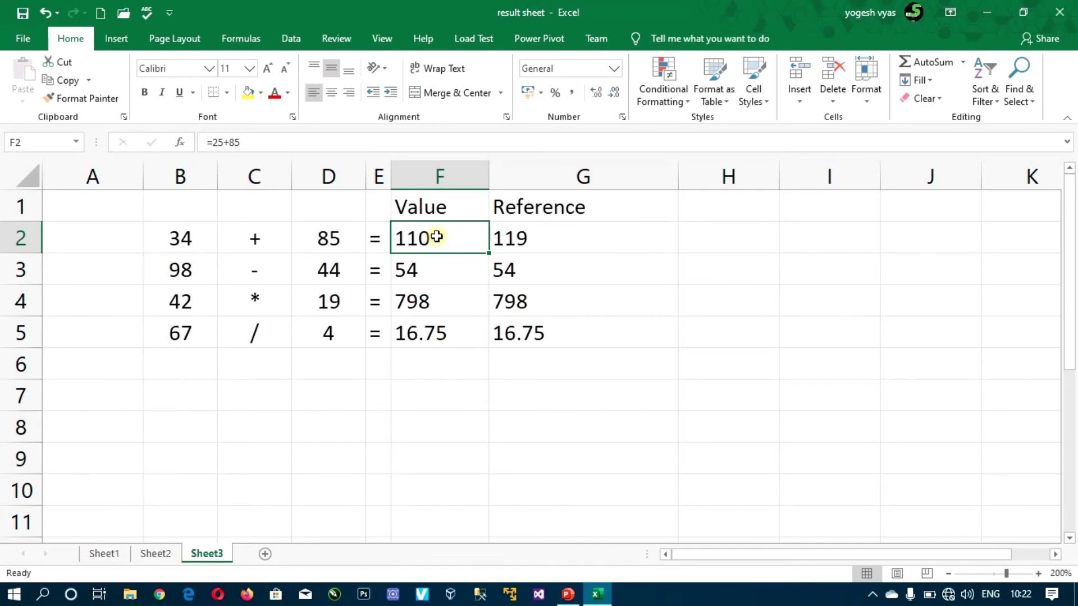
{"action": "left_click", "coordinate": [530, 238]}
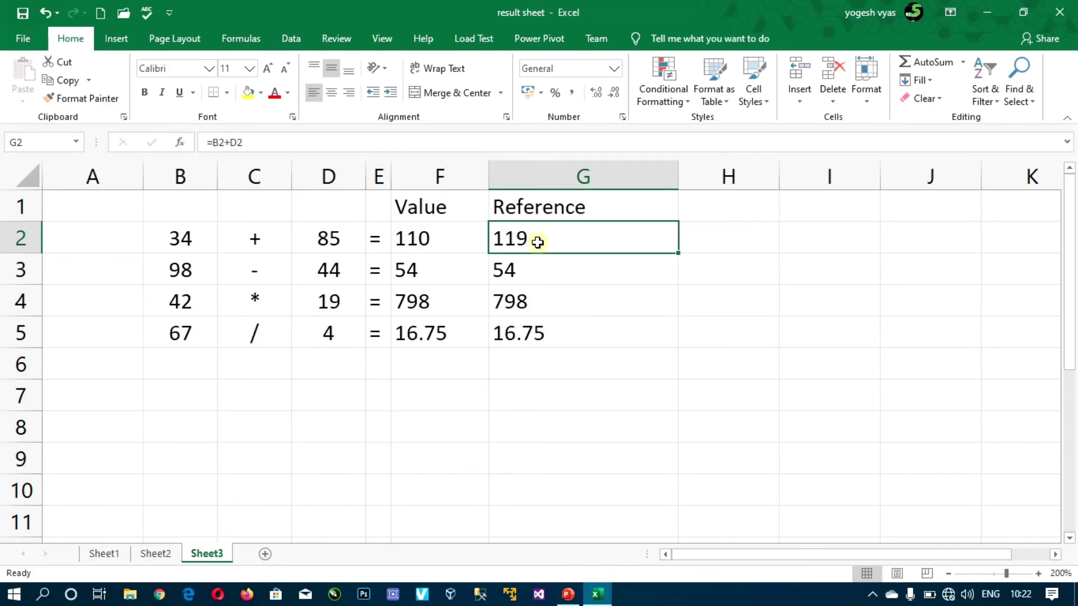
{"action": "left_click_drag", "start_coordinate": [537, 242], "coordinate": [545, 331]}
{"action": "key", "text": "ctrl+d"}
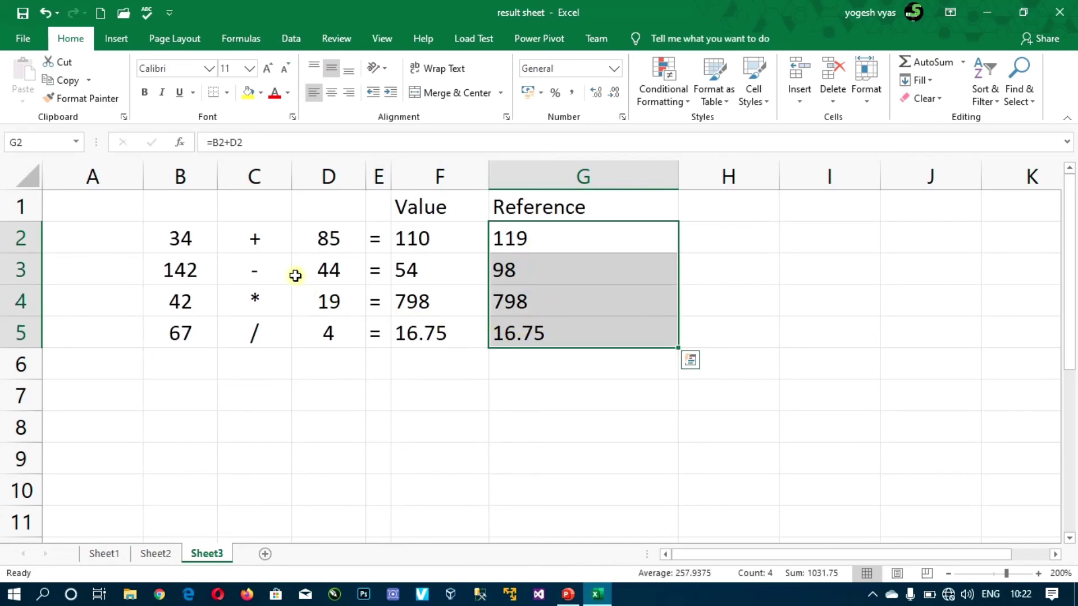